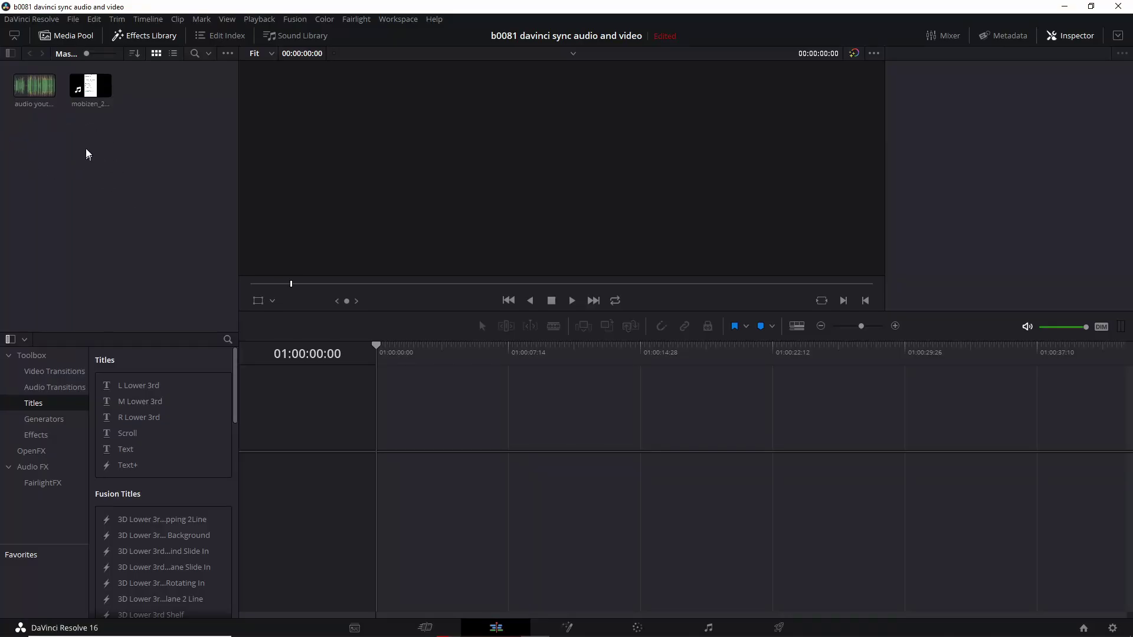
Preview the phone recording on a temporary timeline around 8 seconds, then undo it.
{"action": "left_click", "coordinate": [88, 88]}
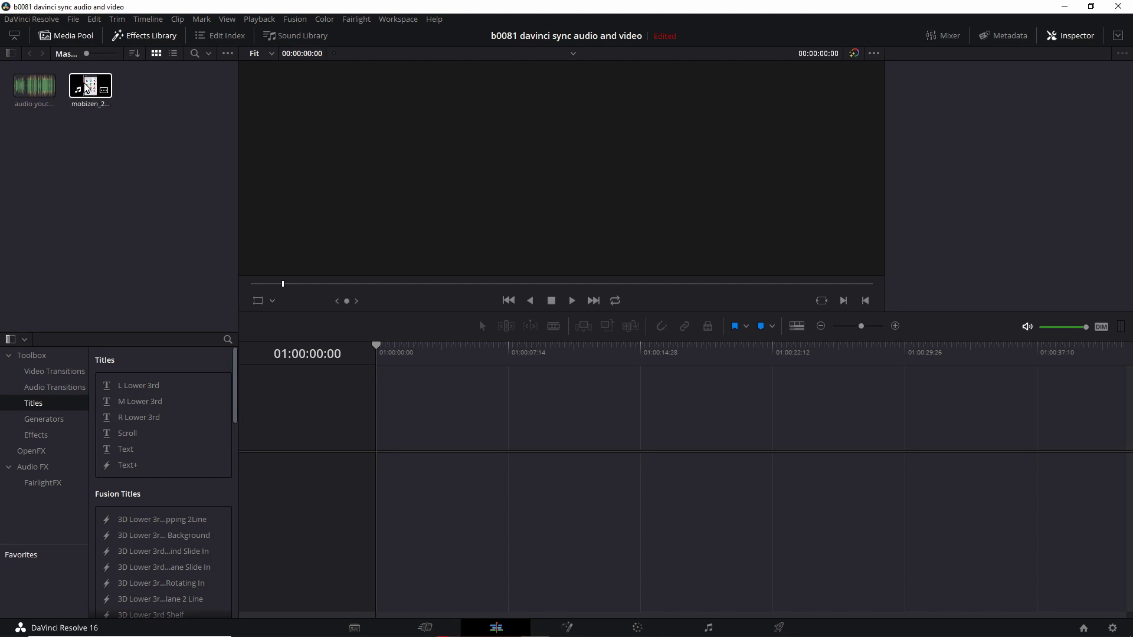
{"action": "left_click_drag", "start_coordinate": [95, 102], "coordinate": [394, 430]}
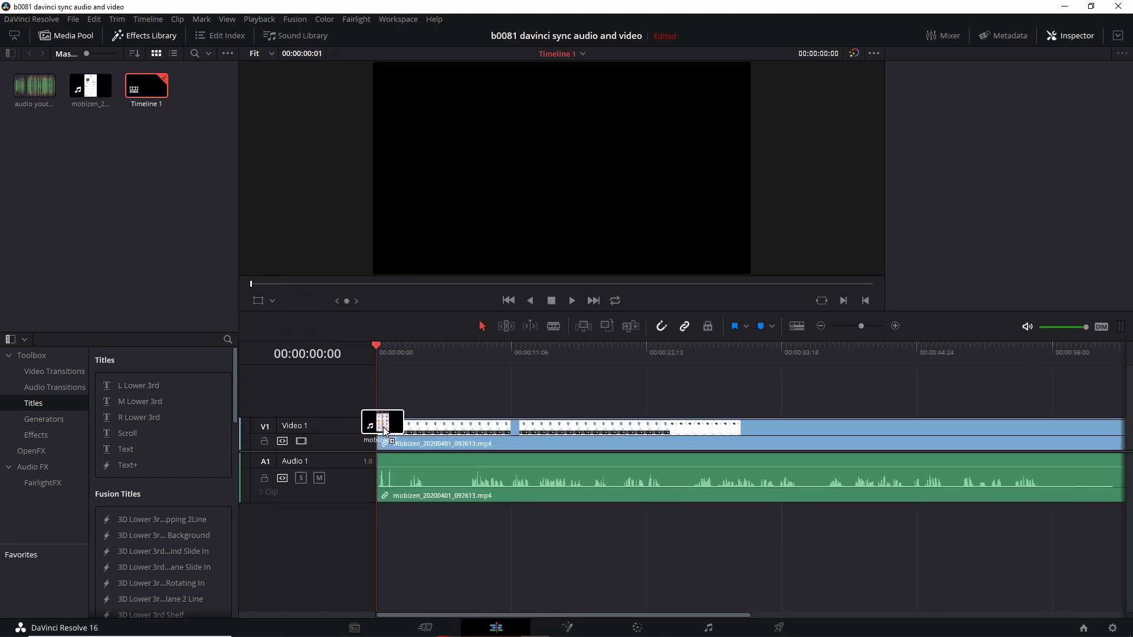
{"action": "left_click", "coordinate": [466, 352]}
{"action": "key", "text": "space"}
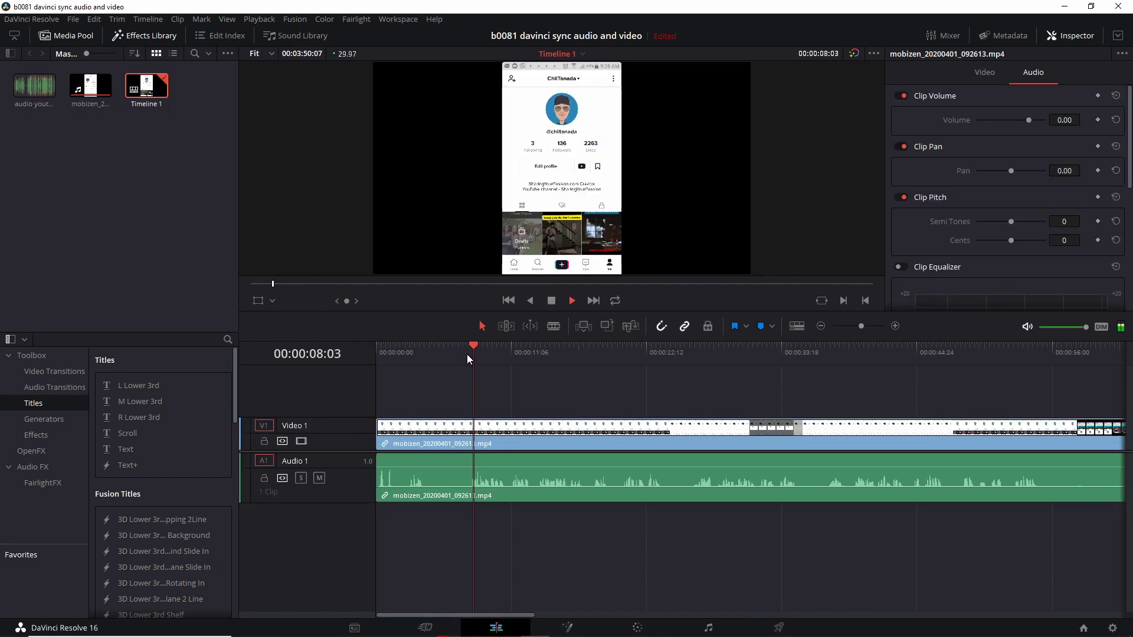
{"action": "left_click", "coordinate": [550, 303]}
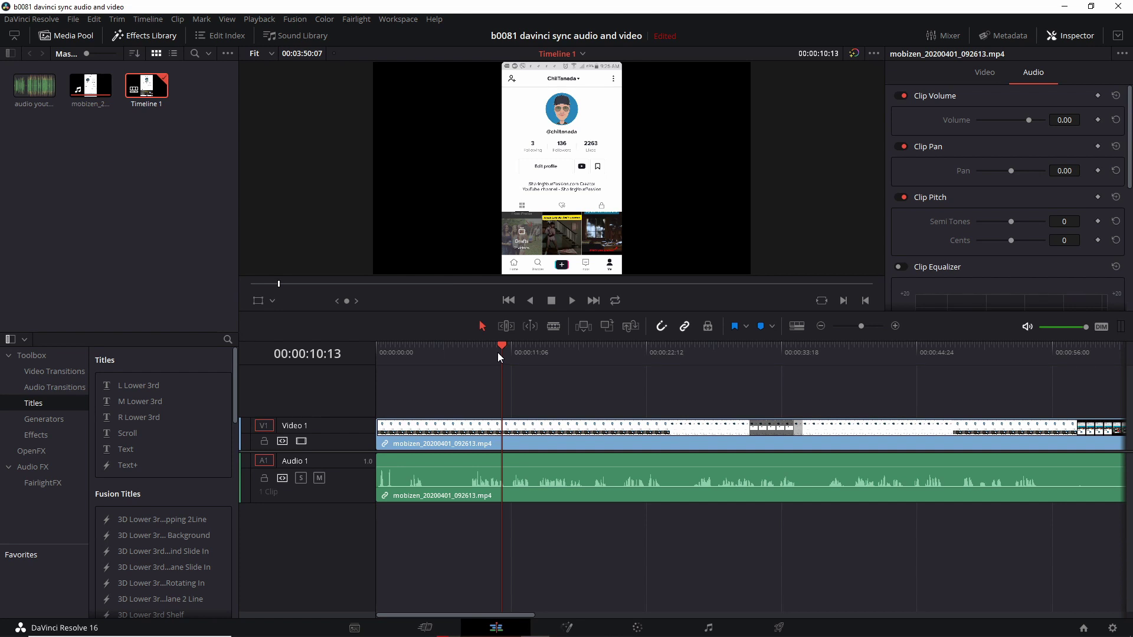
{"action": "key", "text": "ctrl+z"}
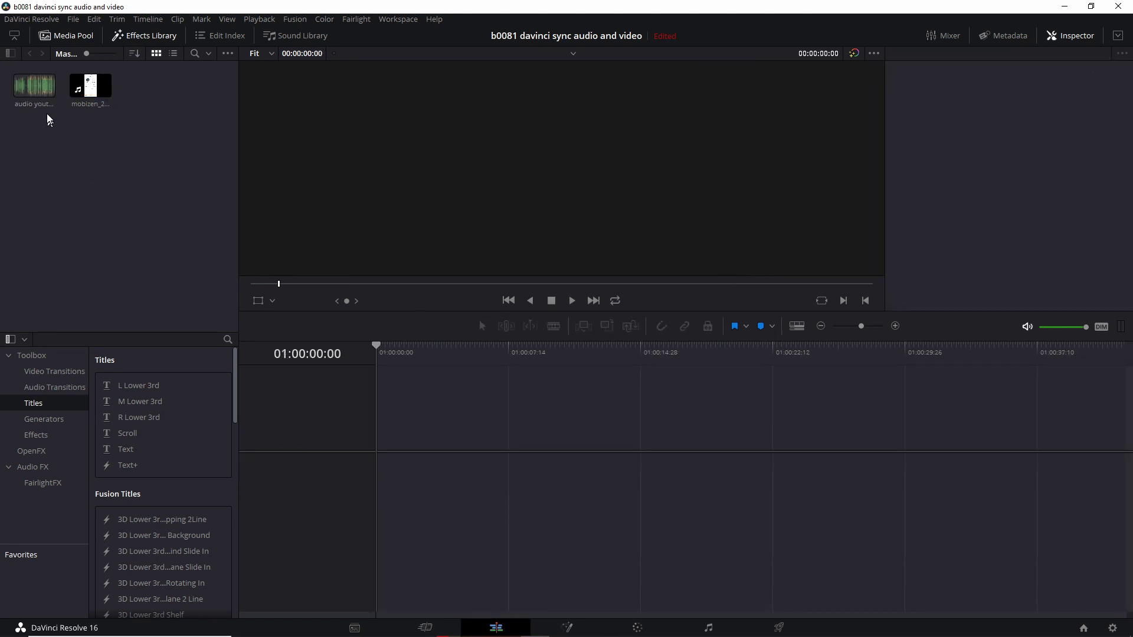
Preview the separate audio recording around 9 seconds on a temporary timeline, then undo it.
{"action": "left_click_drag", "start_coordinate": [21, 86], "coordinate": [381, 471]}
{"action": "left_click", "coordinate": [482, 349]}
{"action": "key", "text": "space"}
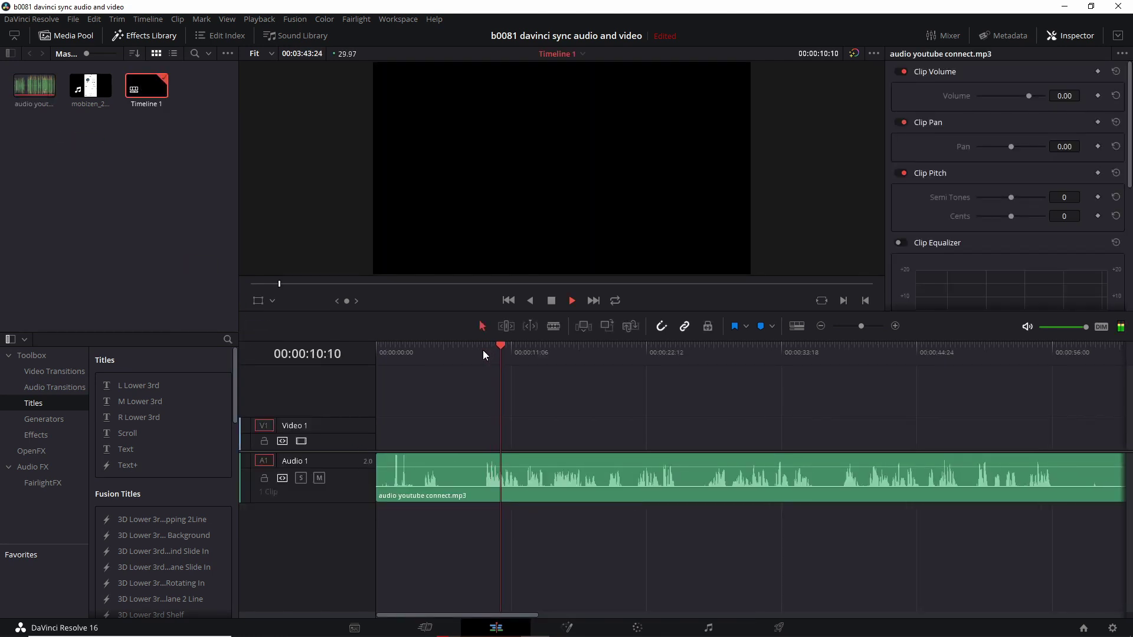
{"action": "left_click", "coordinate": [551, 302]}
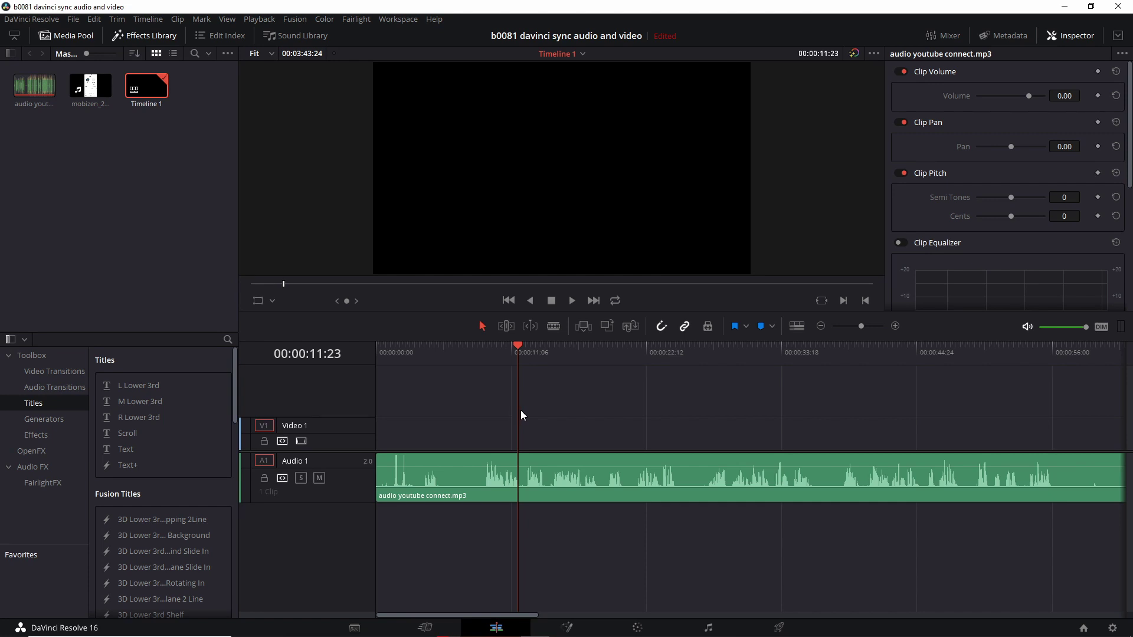
{"action": "key", "text": "ctrl+z"}
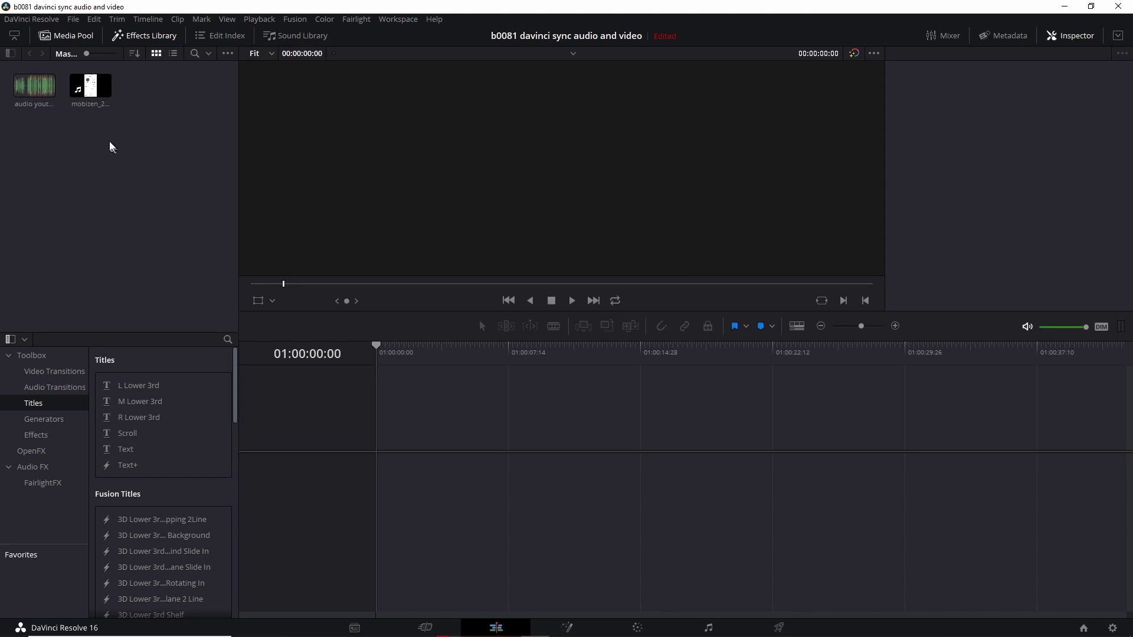
Auto-sync both Media Pool clips based on waveform, then reselect the phone recording.
{"action": "left_click_drag", "start_coordinate": [102, 123], "coordinate": [40, 87]}
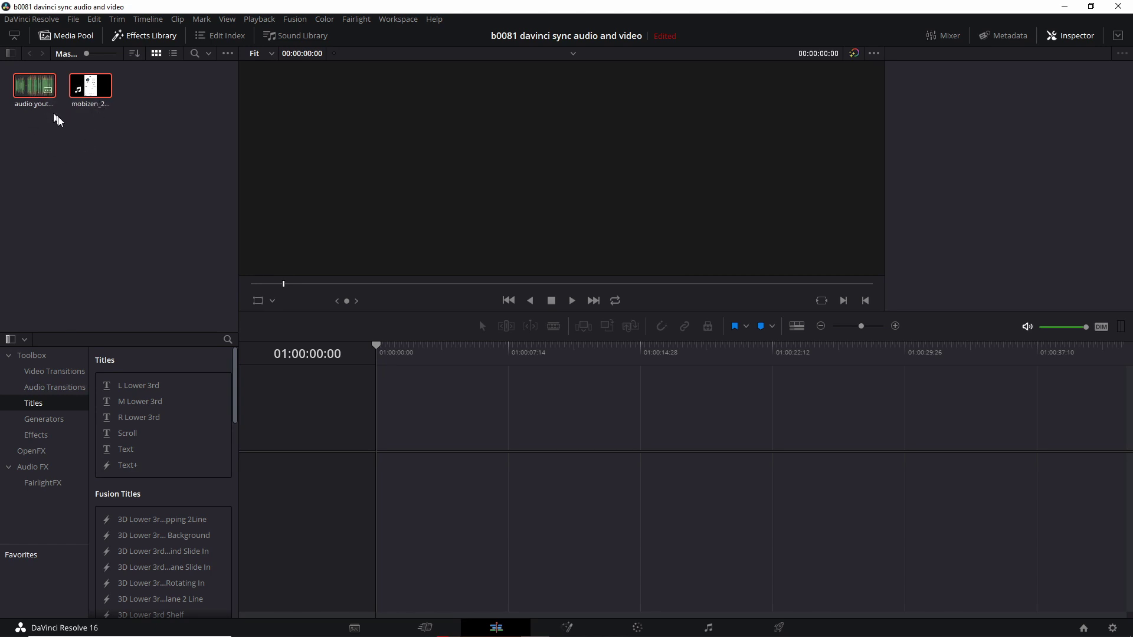
{"action": "right_click", "coordinate": [27, 87]}
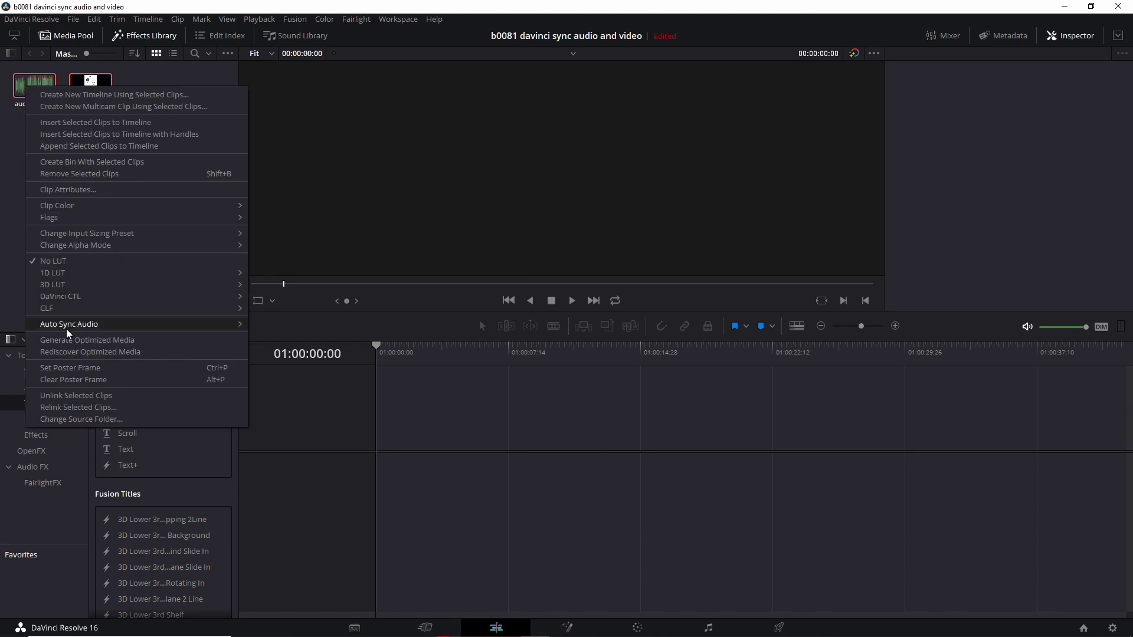
{"action": "mouse_move", "coordinate": [86, 326]}
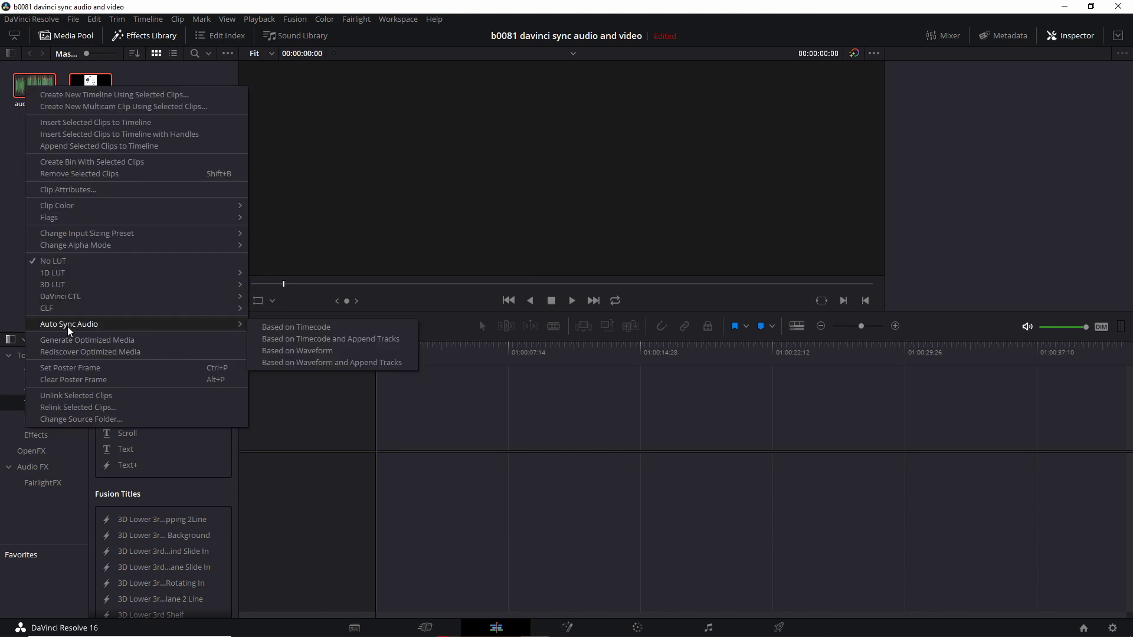
{"action": "left_click", "coordinate": [310, 350]}
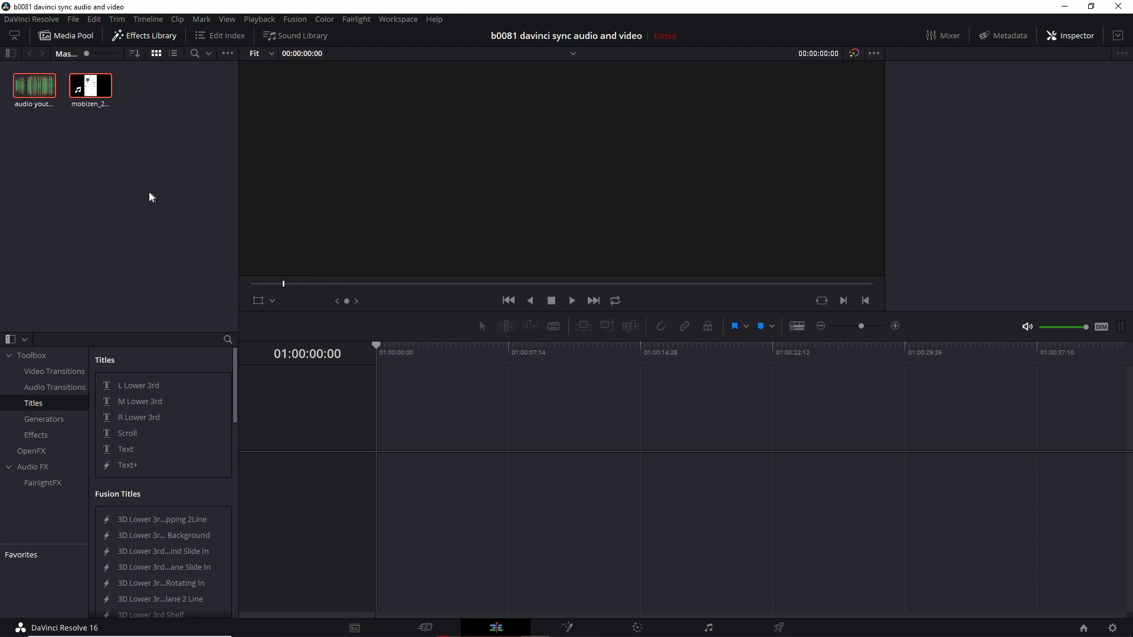
{"action": "left_click", "coordinate": [90, 88]}
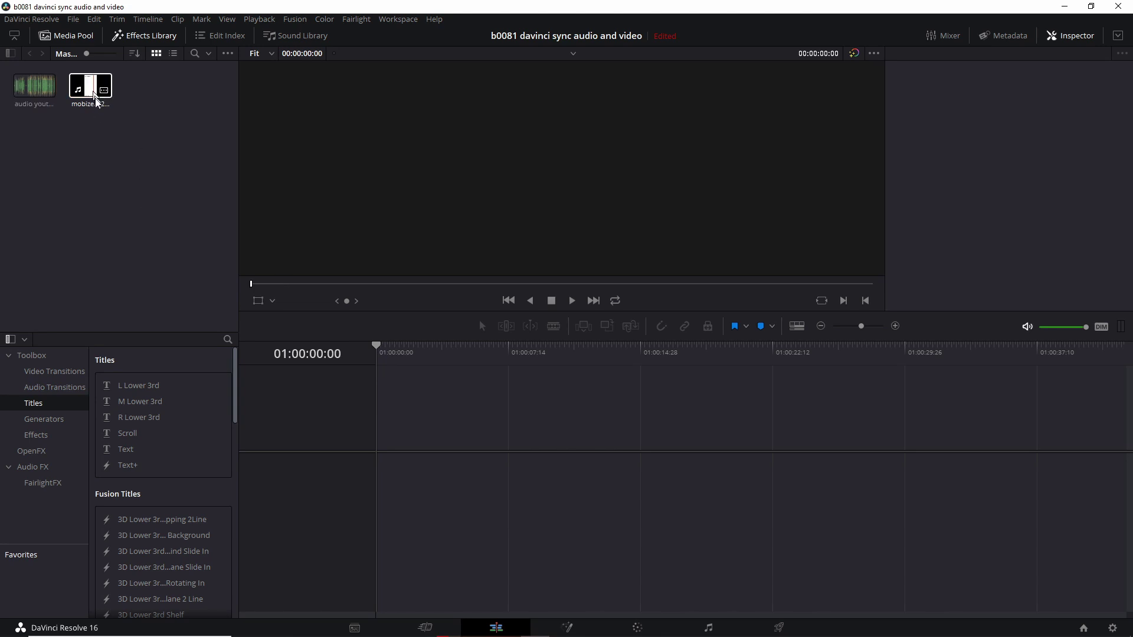
{"action": "left_click_drag", "start_coordinate": [90, 90], "coordinate": [394, 434]}
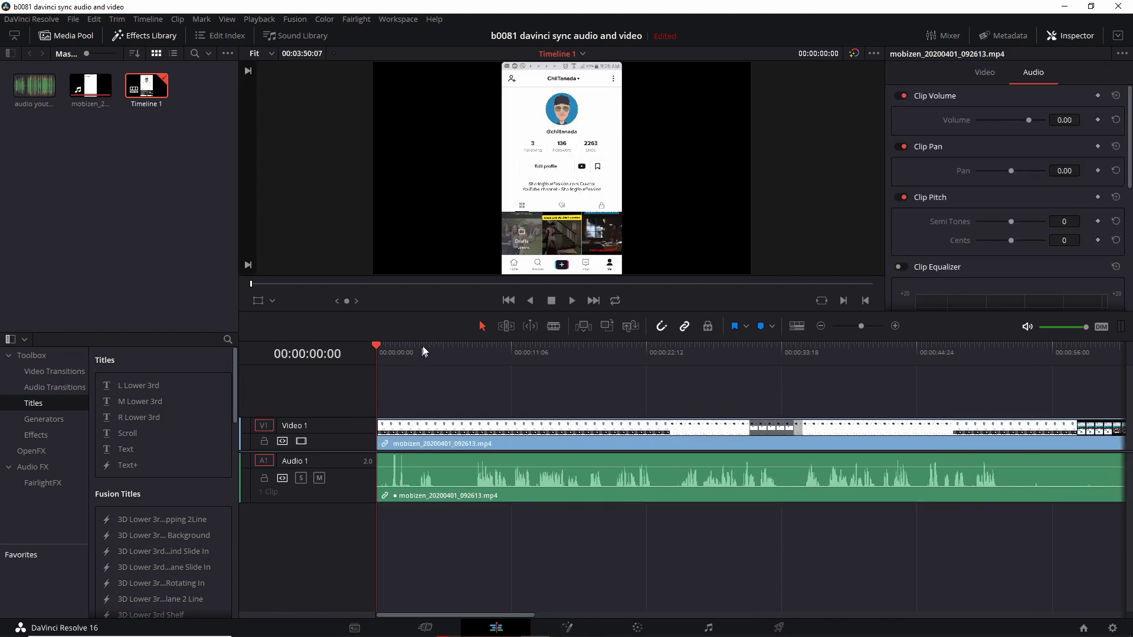
{"action": "left_click", "coordinate": [570, 301]}
{"action": "left_click", "coordinate": [676, 352]}
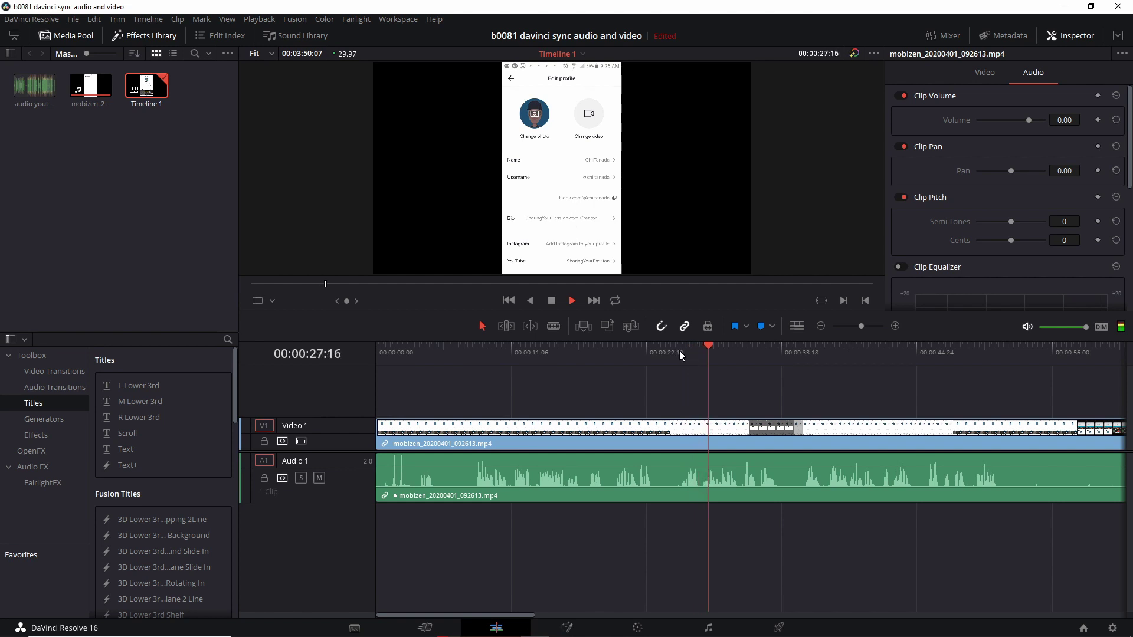
{"action": "left_click", "coordinate": [551, 301]}
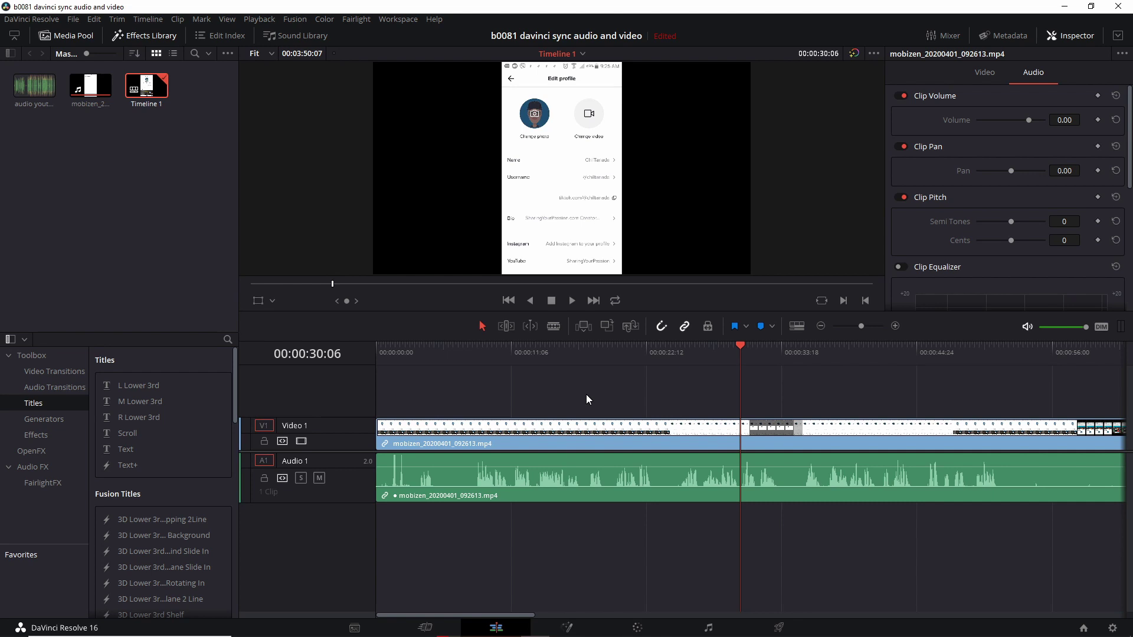
Put the mobizen clip on a new timeline and youtube connect.mp3 below it on Audio 2.
{"action": "key", "text": "ctrl+z"}
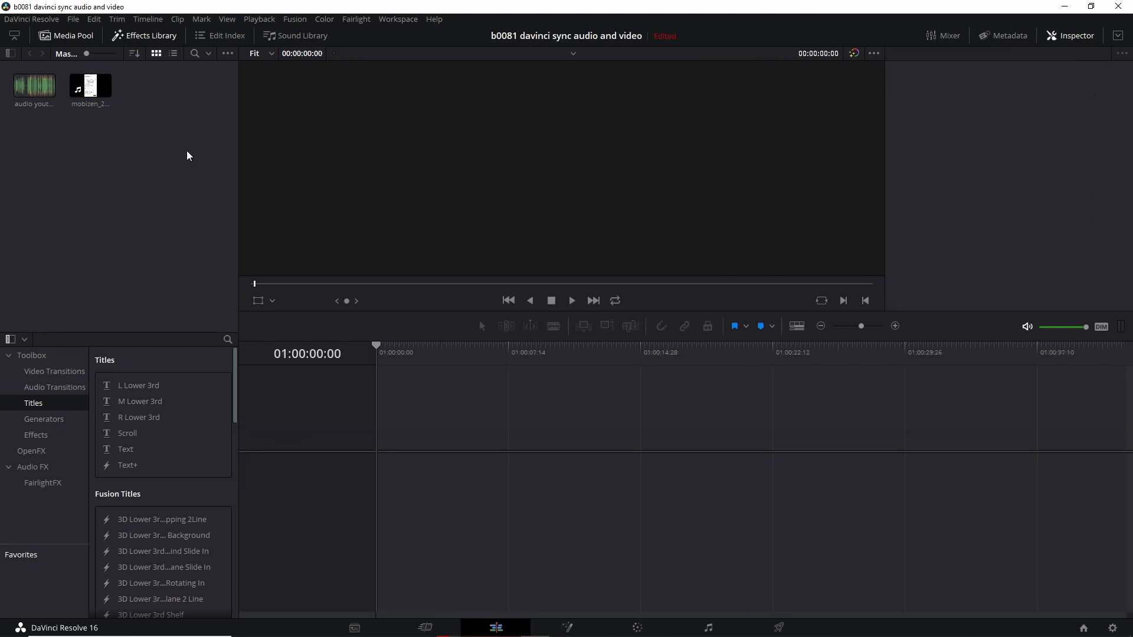
{"action": "left_click", "coordinate": [90, 87]}
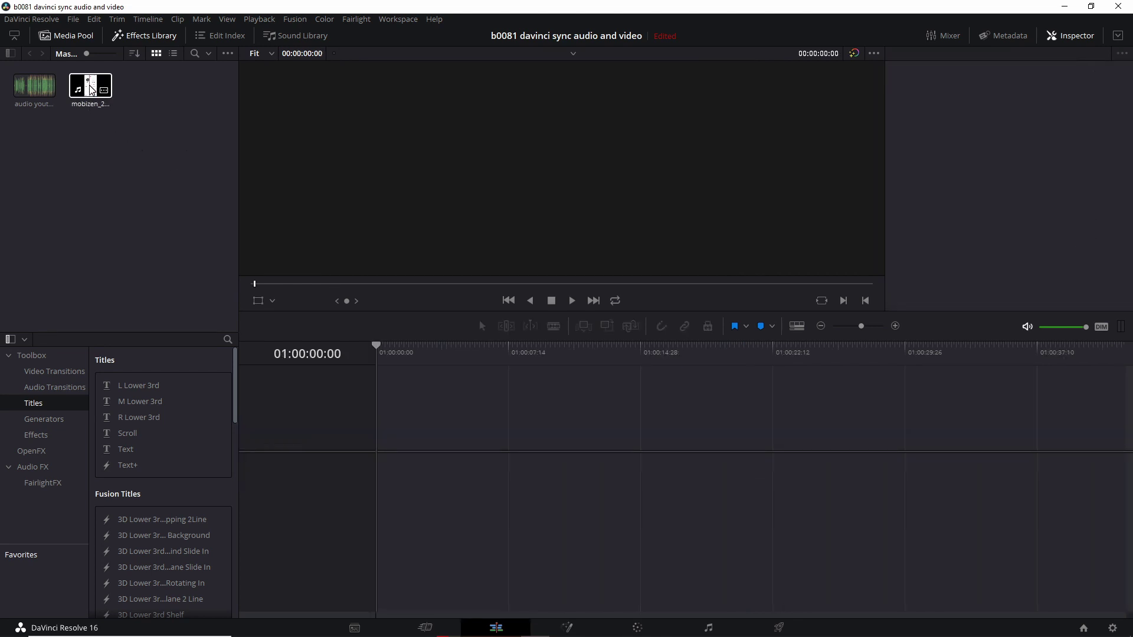
{"action": "left_click_drag", "start_coordinate": [90, 87], "coordinate": [388, 422]}
{"action": "left_click", "coordinate": [34, 90]}
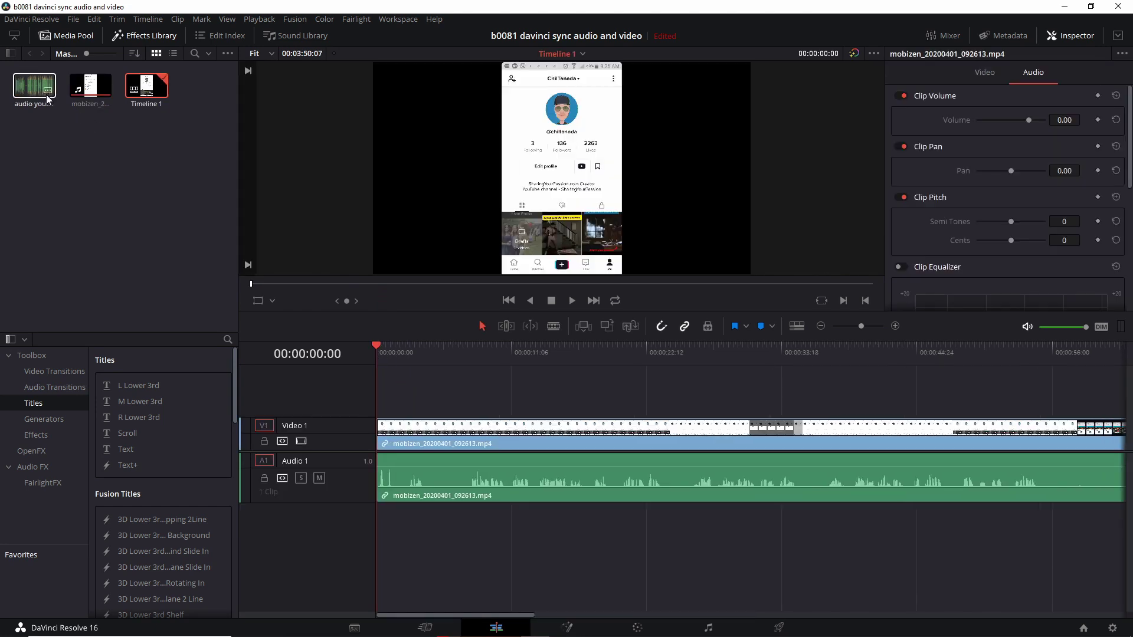
{"action": "left_click_drag", "start_coordinate": [33, 89], "coordinate": [394, 543]}
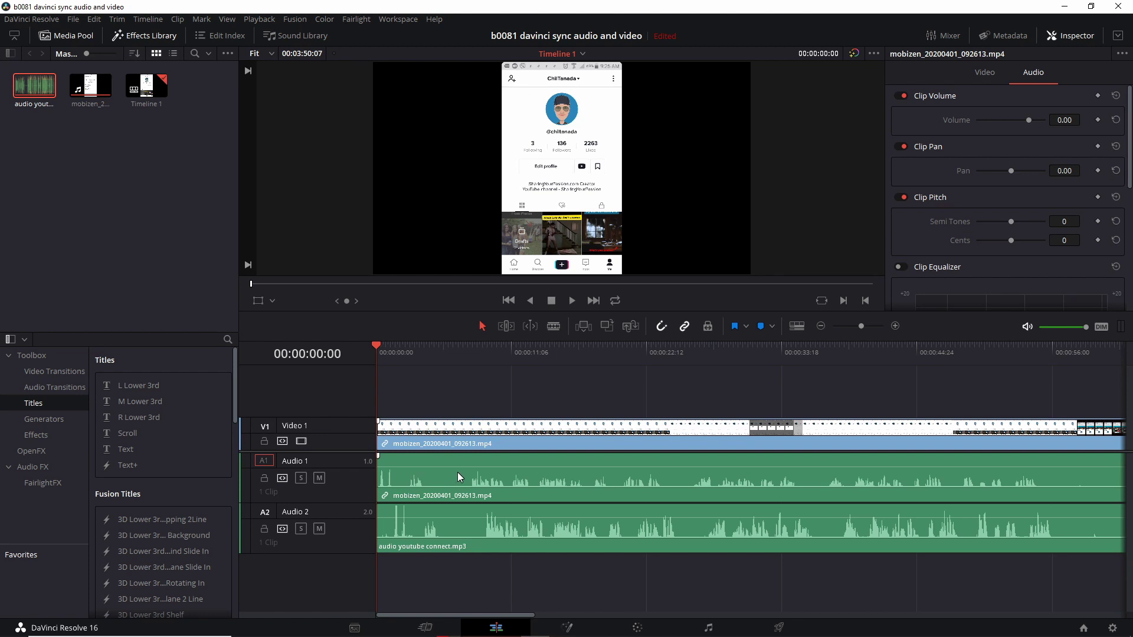
Zoom into the timeline start and play it to hear the opening clap.
{"action": "scroll", "coordinate": [458, 472], "scroll_direction": "up", "scroll_amount": 4}
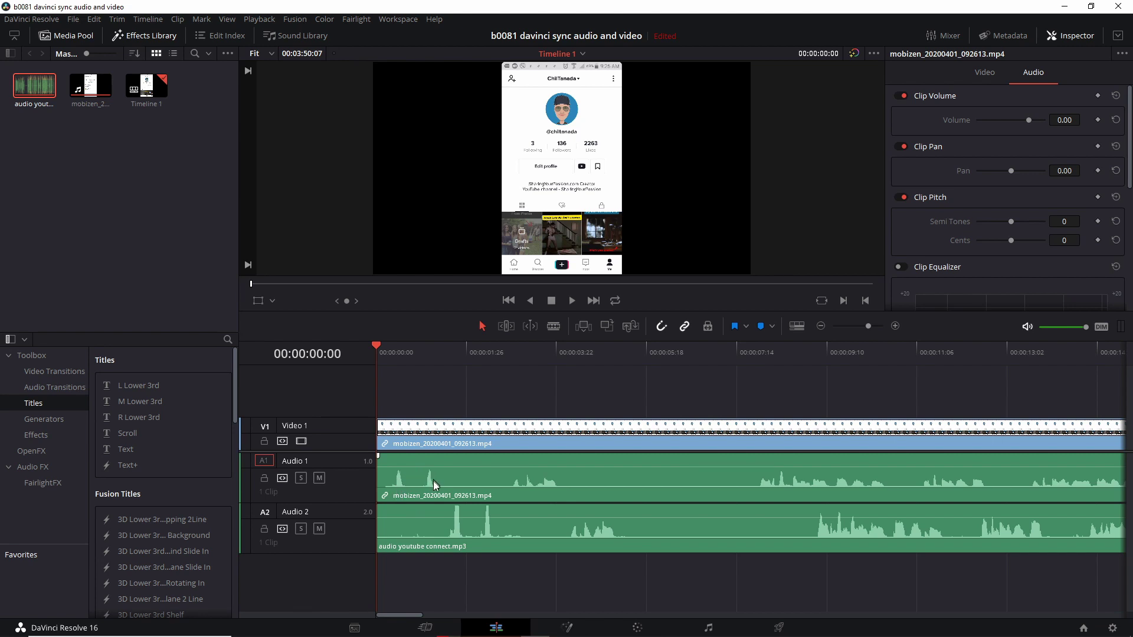
{"action": "left_click", "coordinate": [572, 301]}
{"action": "key", "text": "space"}
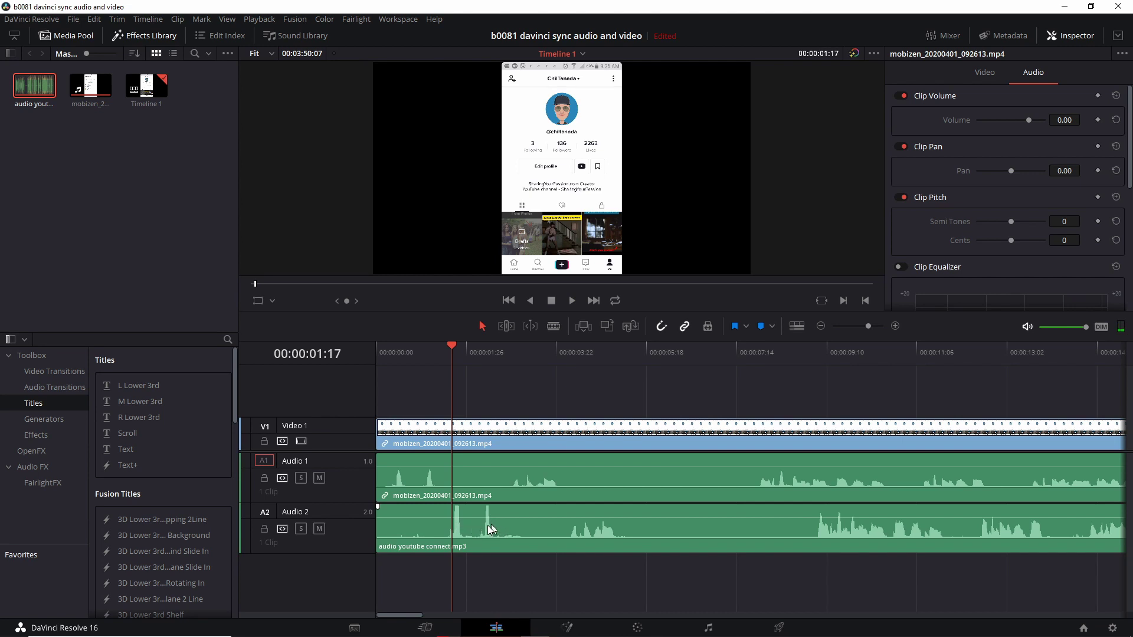
{"action": "left_click", "coordinate": [573, 300]}
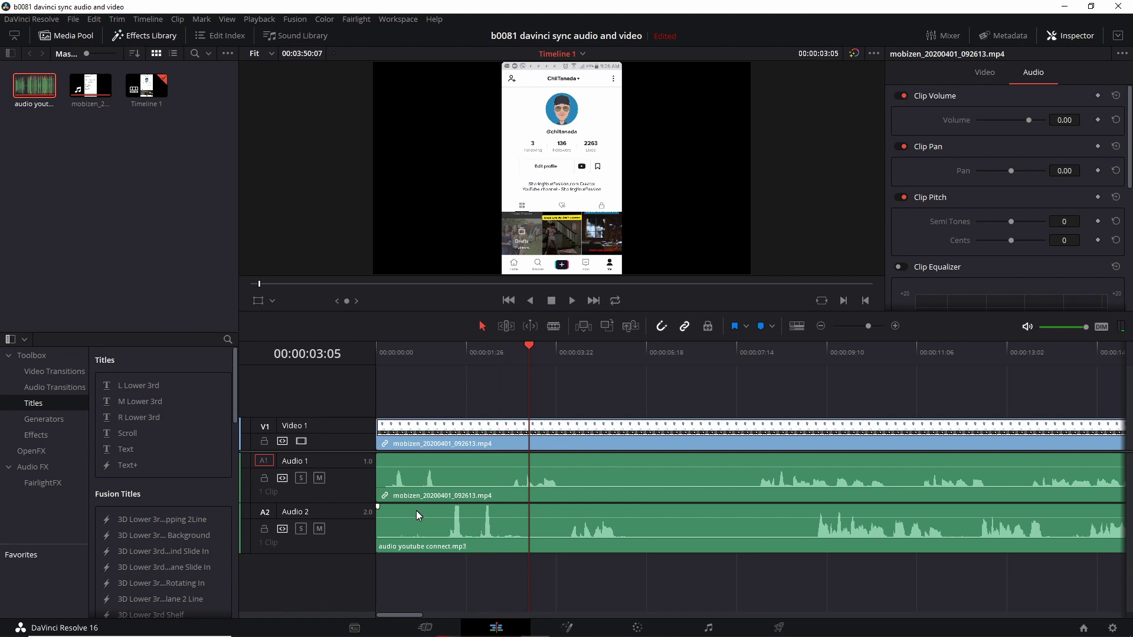
Step the playhead frame by frame to 00:00:00:10, just before the clap.
{"action": "left_click", "coordinate": [400, 358]}
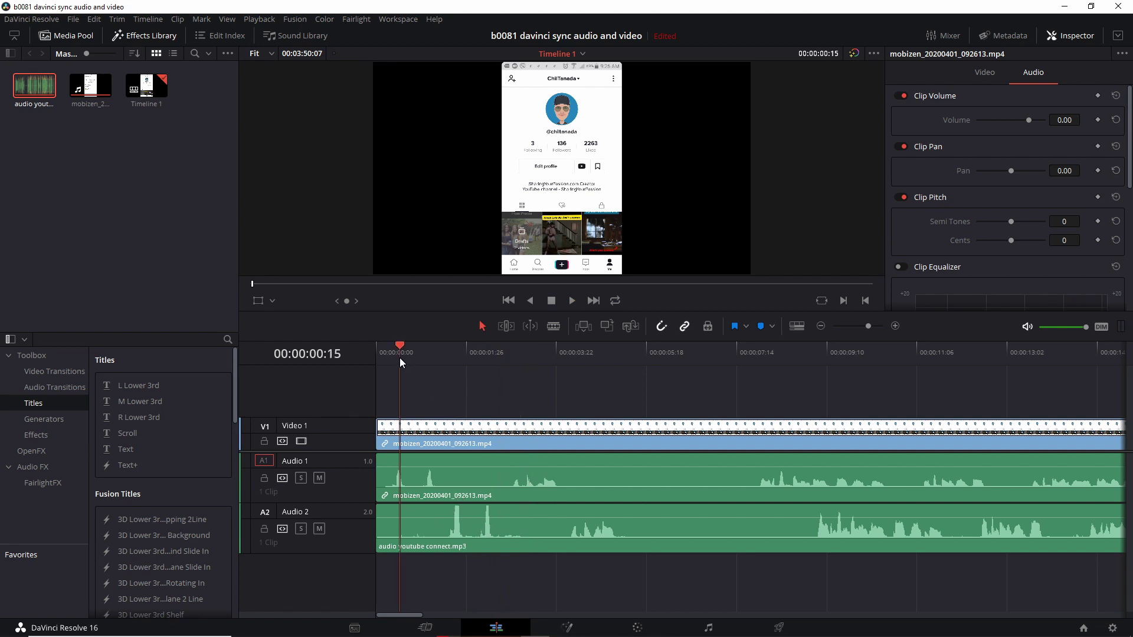
{"action": "key", "text": "Left"}
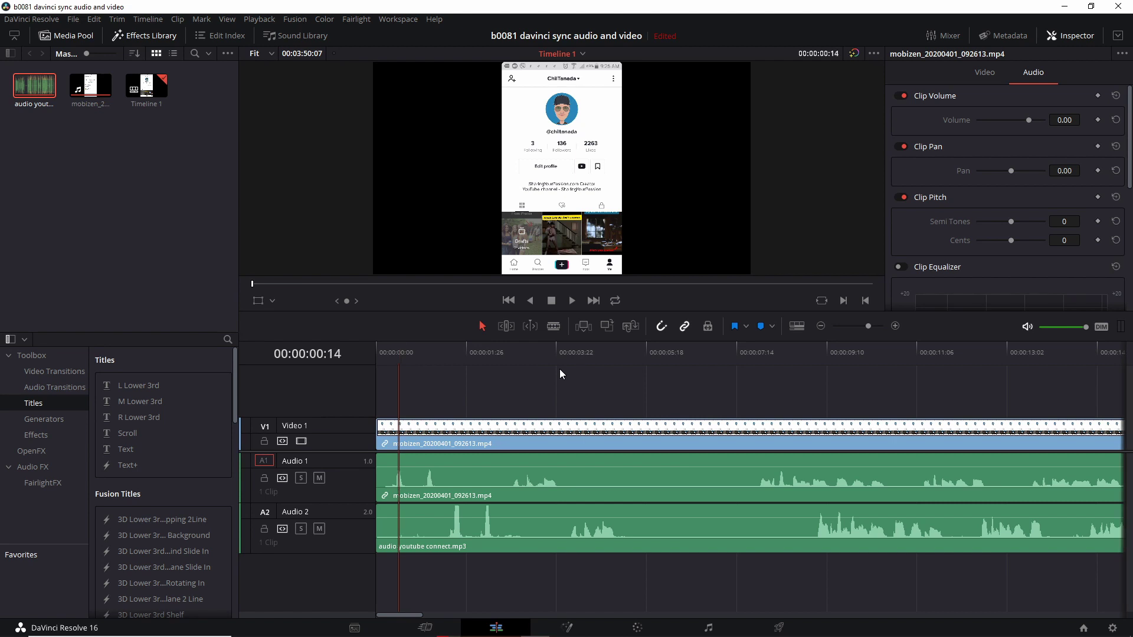
{"action": "key", "text": "Right"}
{"action": "key", "text": "Left"}
{"action": "key", "text": "Left"}
{"action": "key", "text": "Left"}
{"action": "key", "text": "Left"}
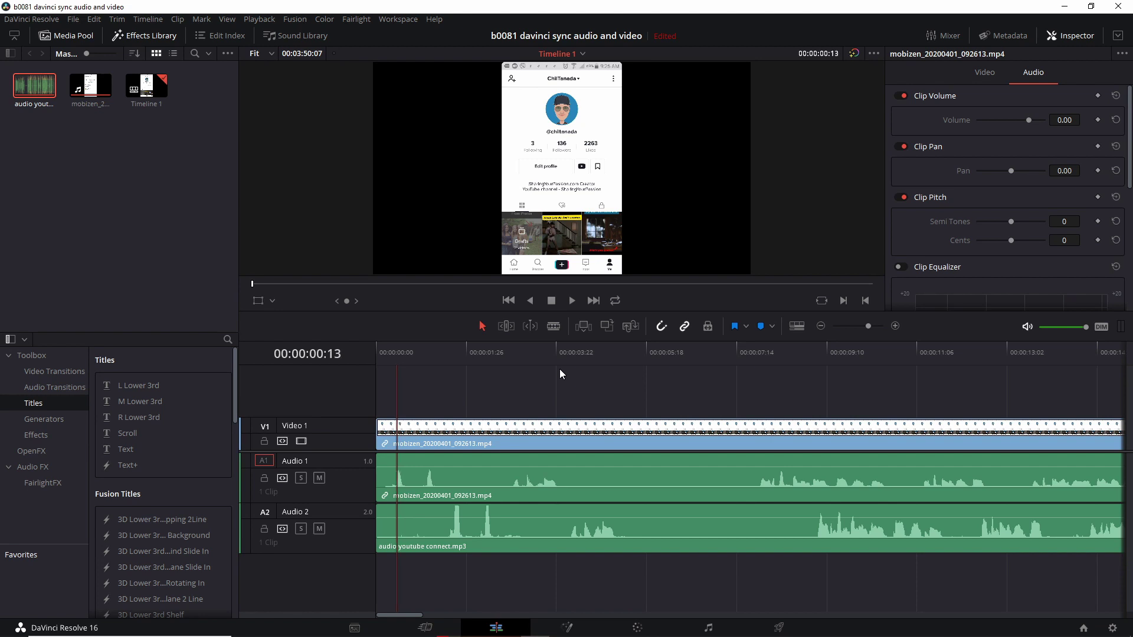
{"action": "key", "text": "Left"}
Blade the phone clip at the clap, then cut youtube connect.mp3 at 00:00:01:16.
{"action": "left_click", "coordinate": [554, 326]}
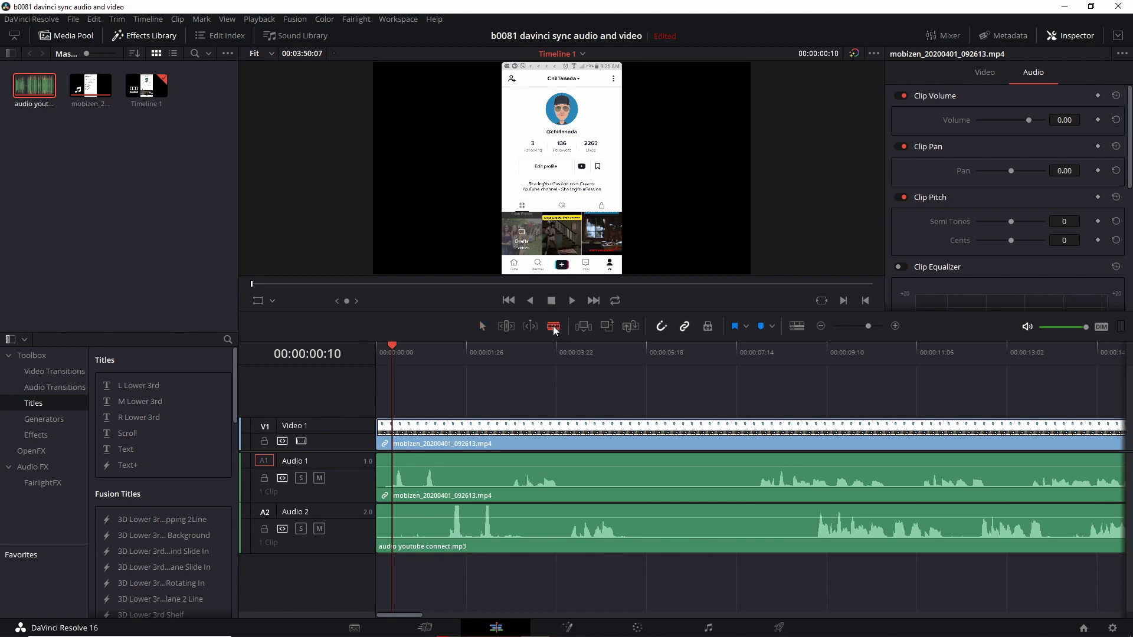
{"action": "left_click", "coordinate": [393, 465]}
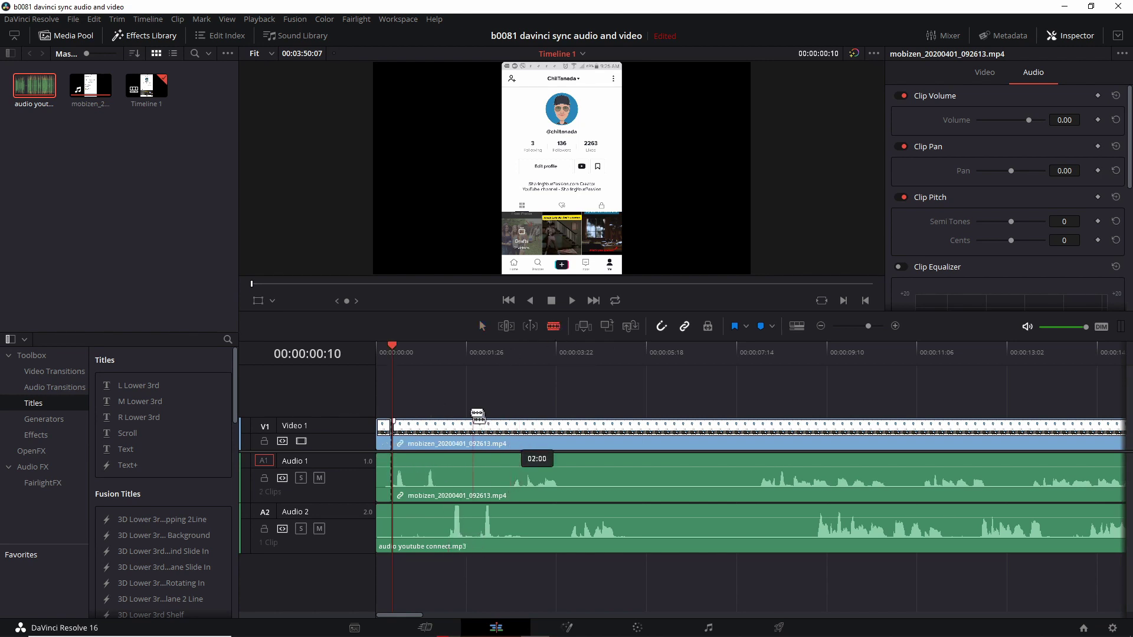
{"action": "left_click", "coordinate": [465, 352]}
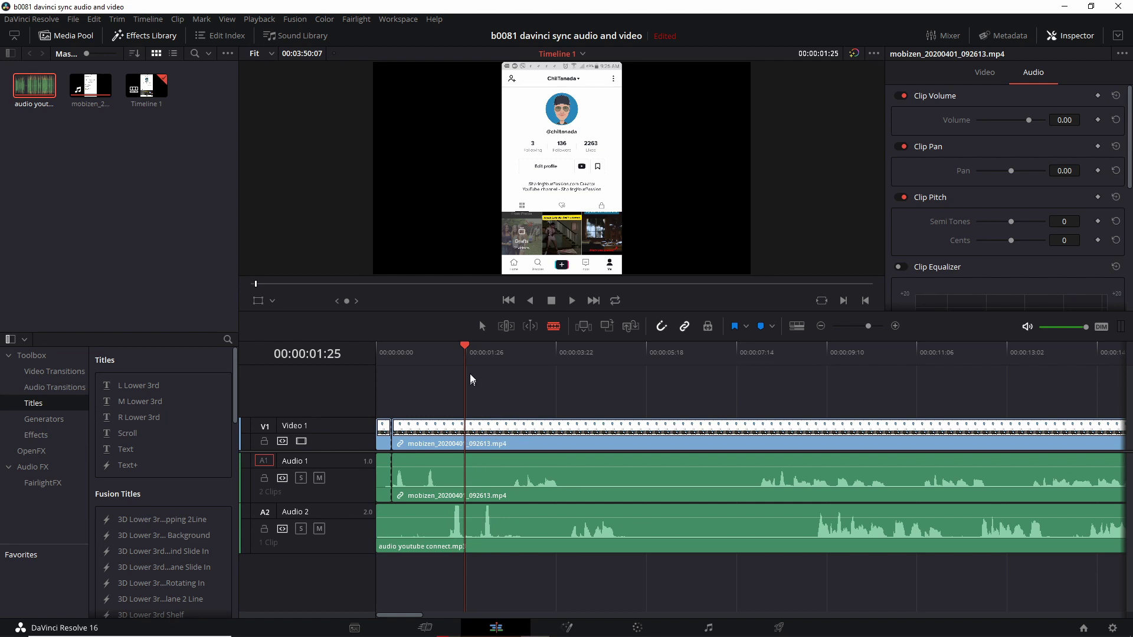
{"action": "key", "text": "Left"}
{"action": "key", "text": "Left"}
{"action": "key", "text": "Left"}
{"action": "key", "text": "Left"}
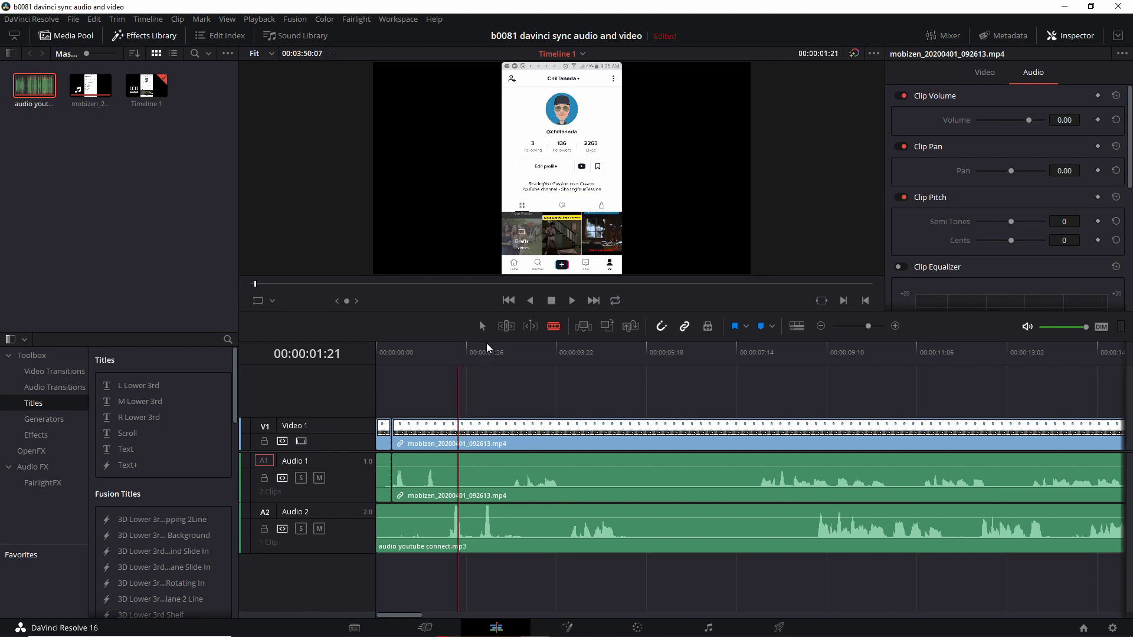
{"action": "key", "text": "Left"}
{"action": "key", "text": "Right"}
{"action": "key", "text": "Left"}
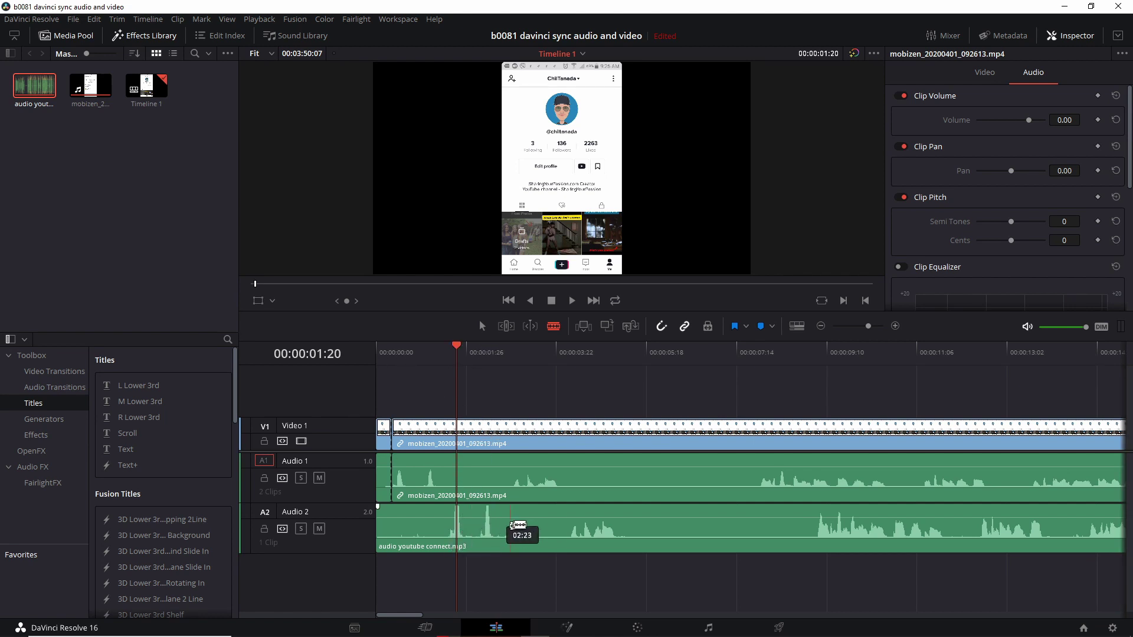
{"action": "key", "text": "Left"}
{"action": "key", "text": "Left"}
{"action": "key", "text": "Left"}
{"action": "key", "text": "Left"}
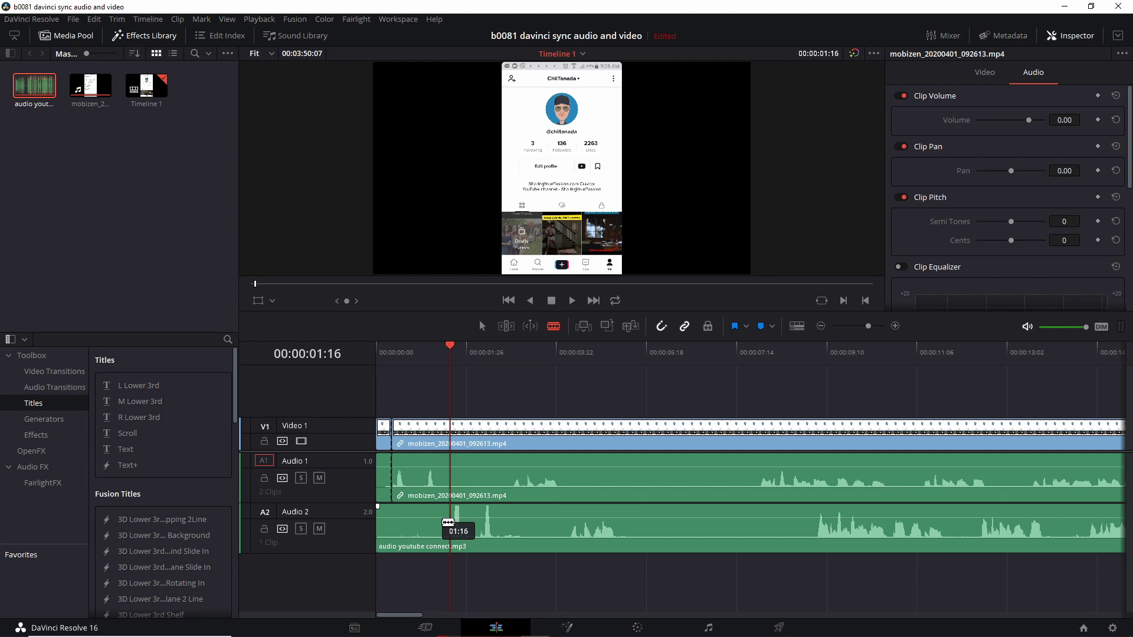
{"action": "left_click", "coordinate": [450, 527]}
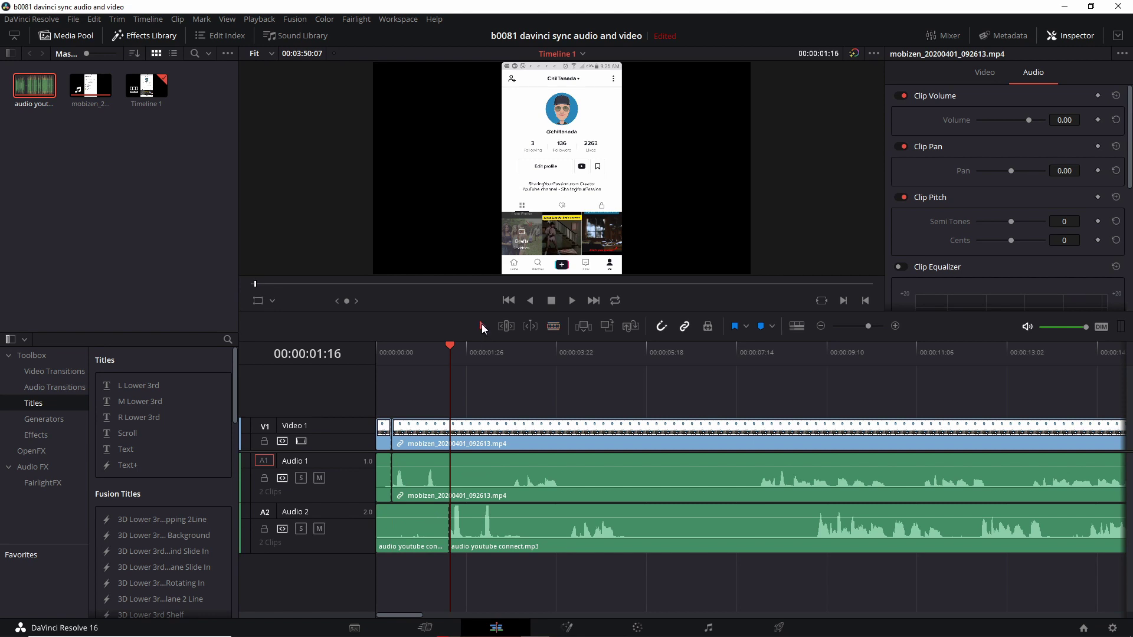
Delete the pre-clap pieces of the phone clip and youtube connect.mp3.
{"action": "left_click", "coordinate": [383, 443]}
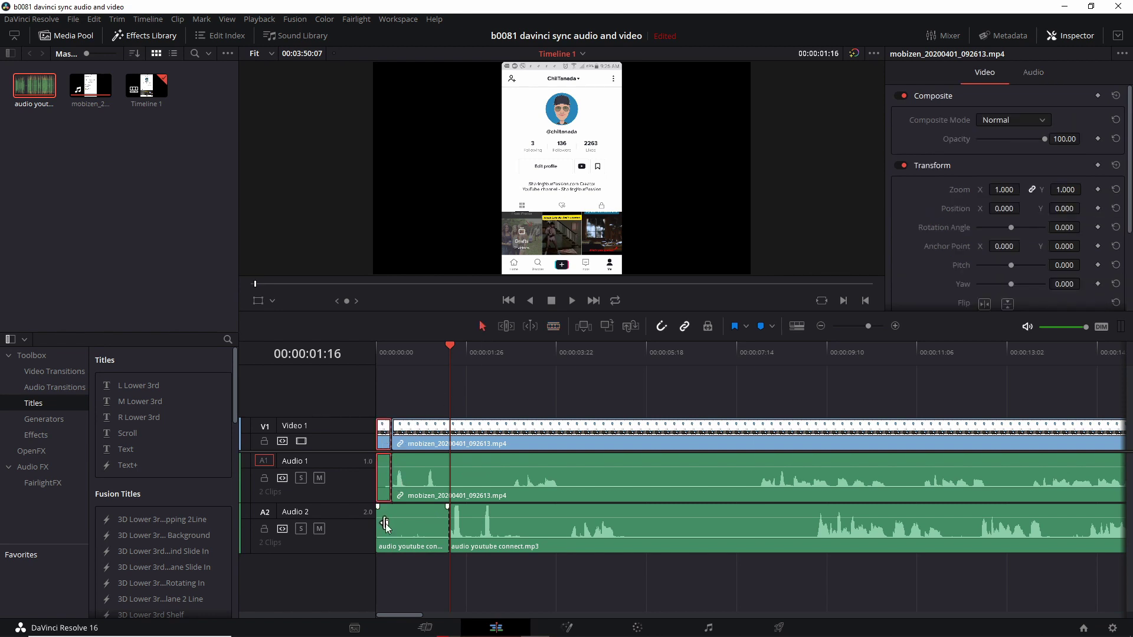
{"action": "key", "text": "Delete"}
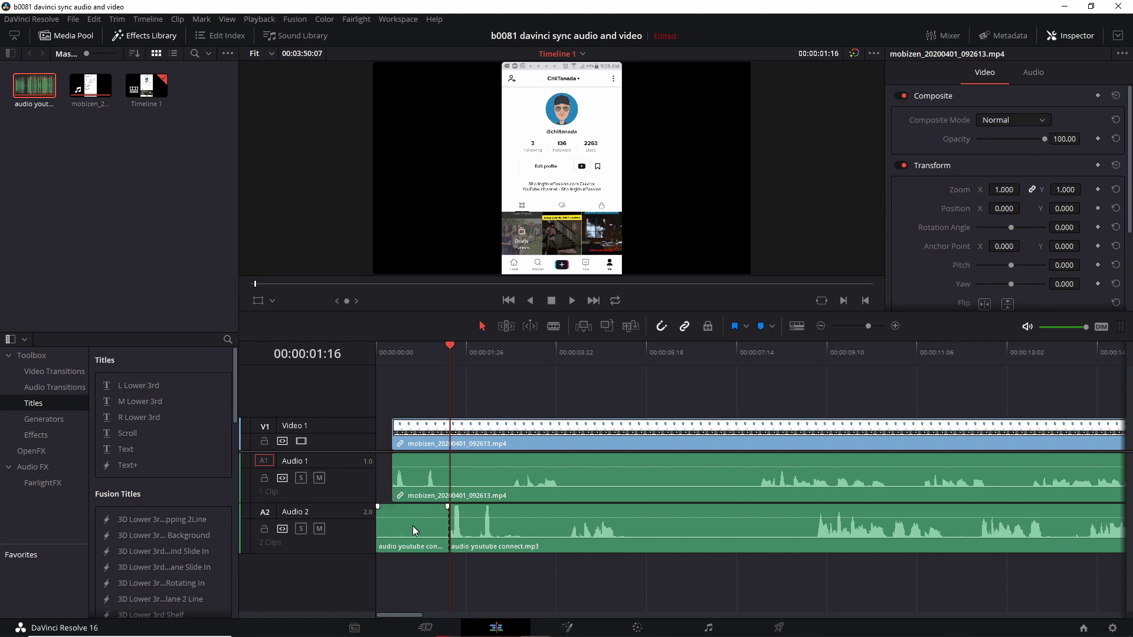
{"action": "left_click", "coordinate": [413, 525]}
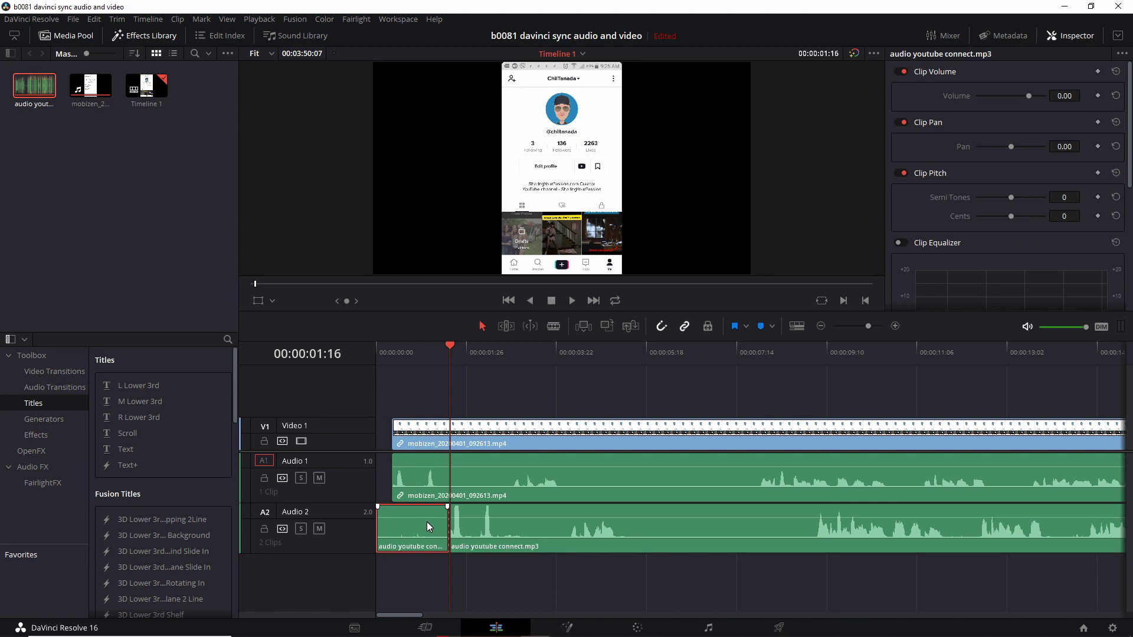
{"action": "key", "text": "Delete"}
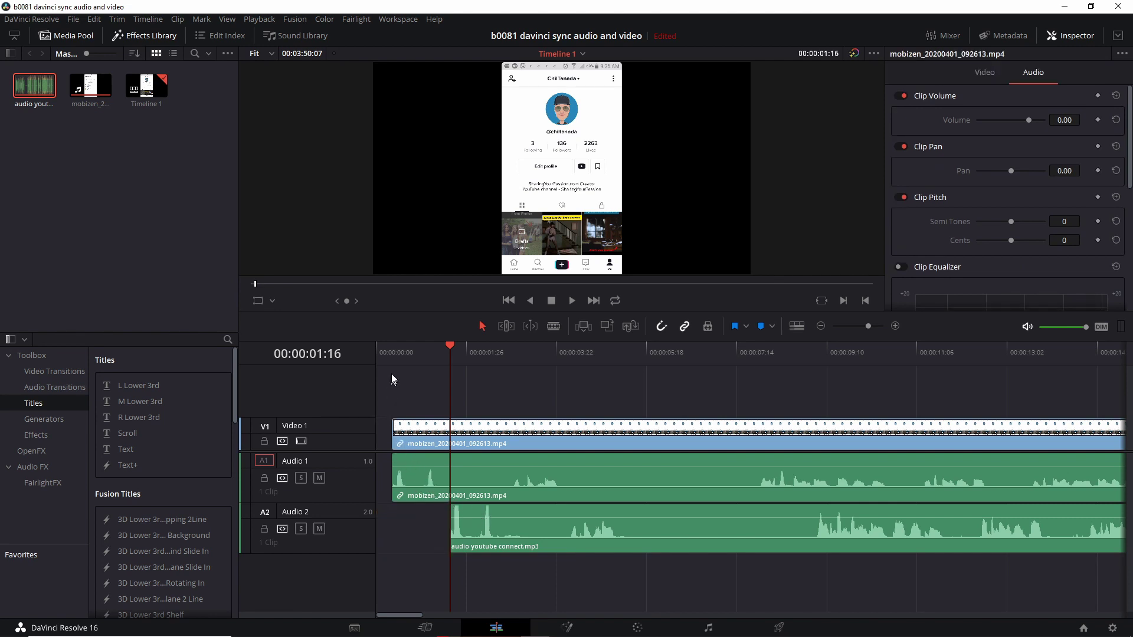
{"action": "left_click", "coordinate": [393, 355]}
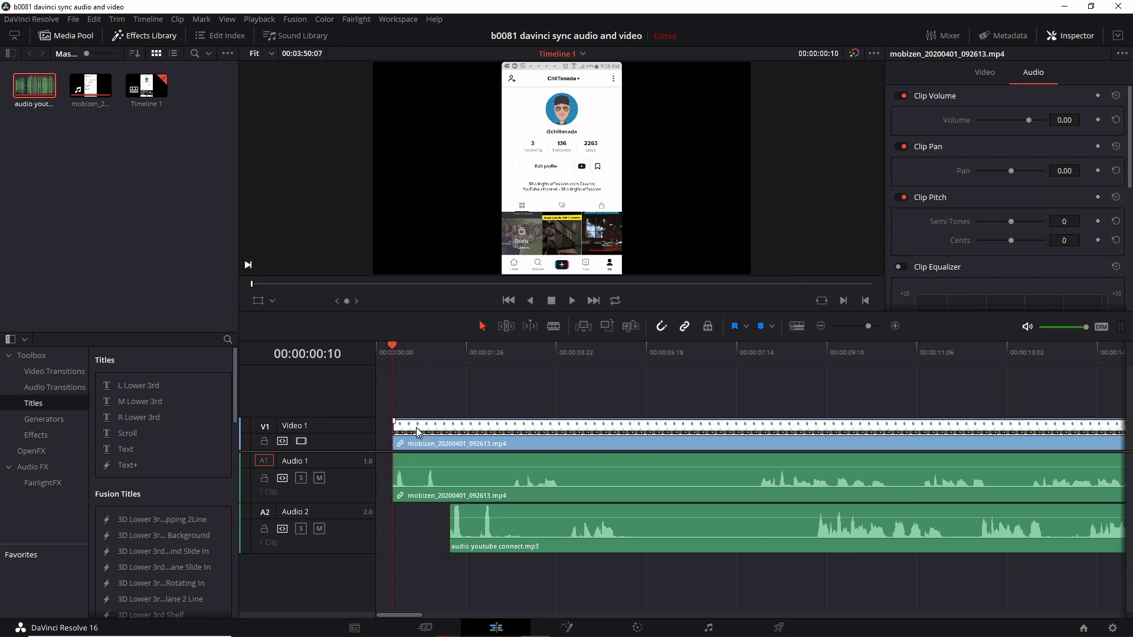
{"action": "left_click", "coordinate": [531, 529]}
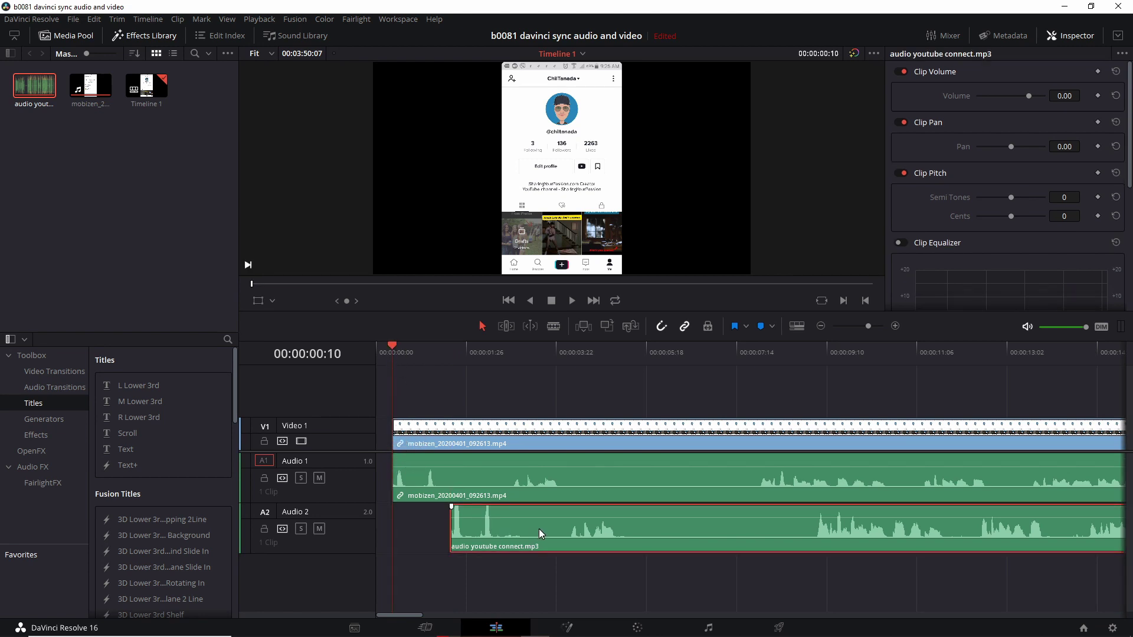
Slide youtube connect.mp3 to the timeline start and play back to check sync.
{"action": "left_click_drag", "start_coordinate": [539, 526], "coordinate": [487, 522]}
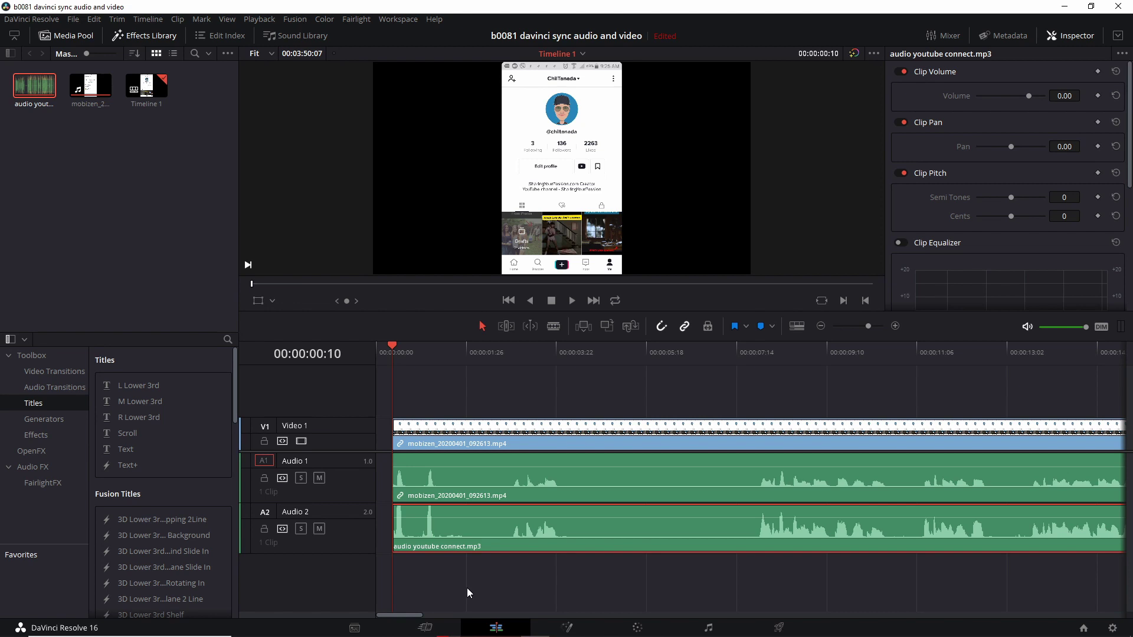
{"action": "key", "text": "space"}
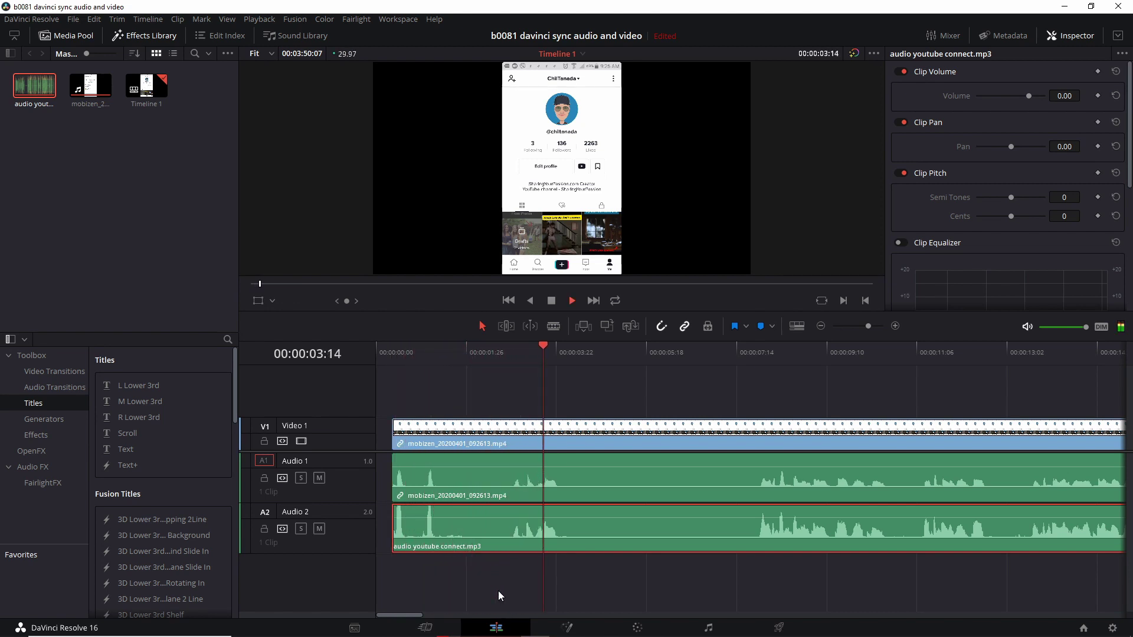
{"action": "key", "text": "space"}
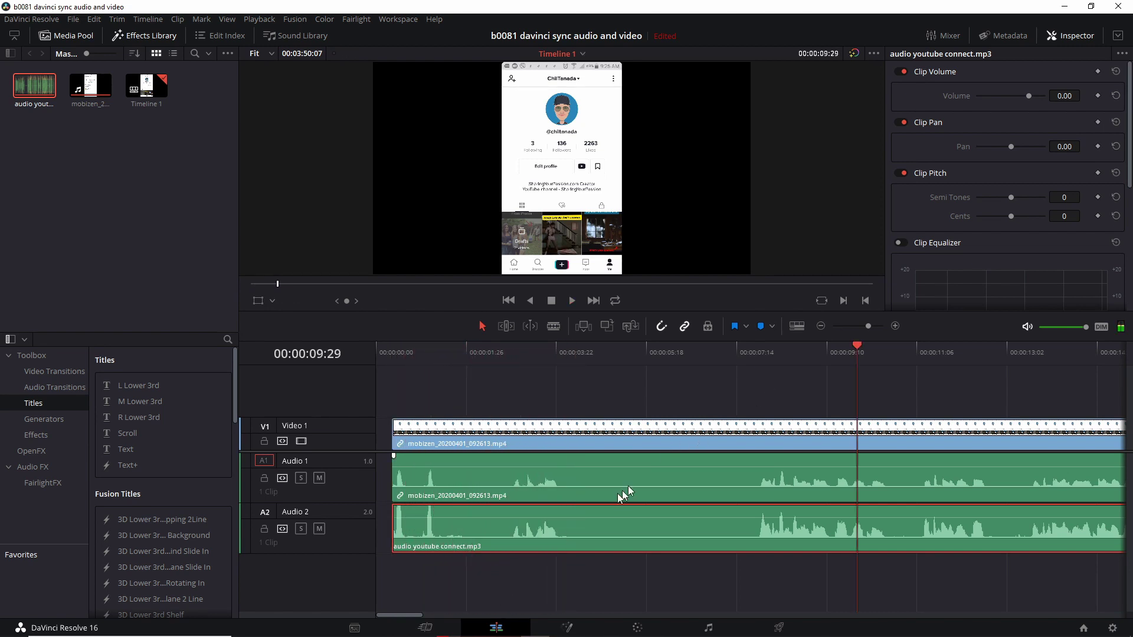
Mute the Audio 1 track and play back to hear only the separate audio.
{"action": "left_click", "coordinate": [319, 478]}
{"action": "left_click", "coordinate": [756, 351]}
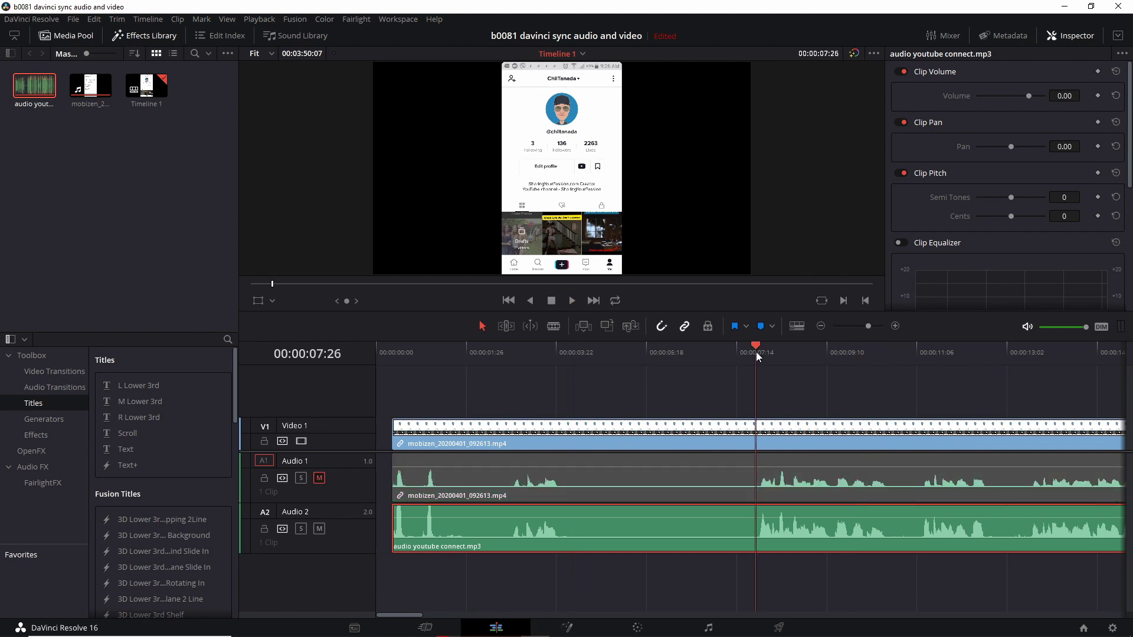
{"action": "key", "text": "space"}
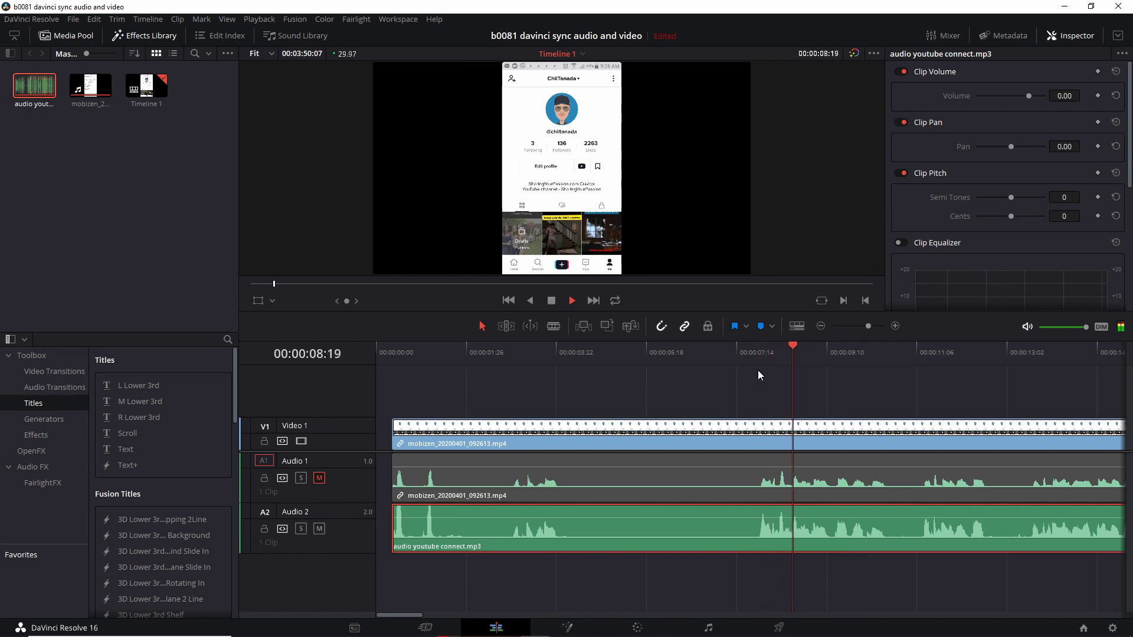
{"action": "key", "text": "space"}
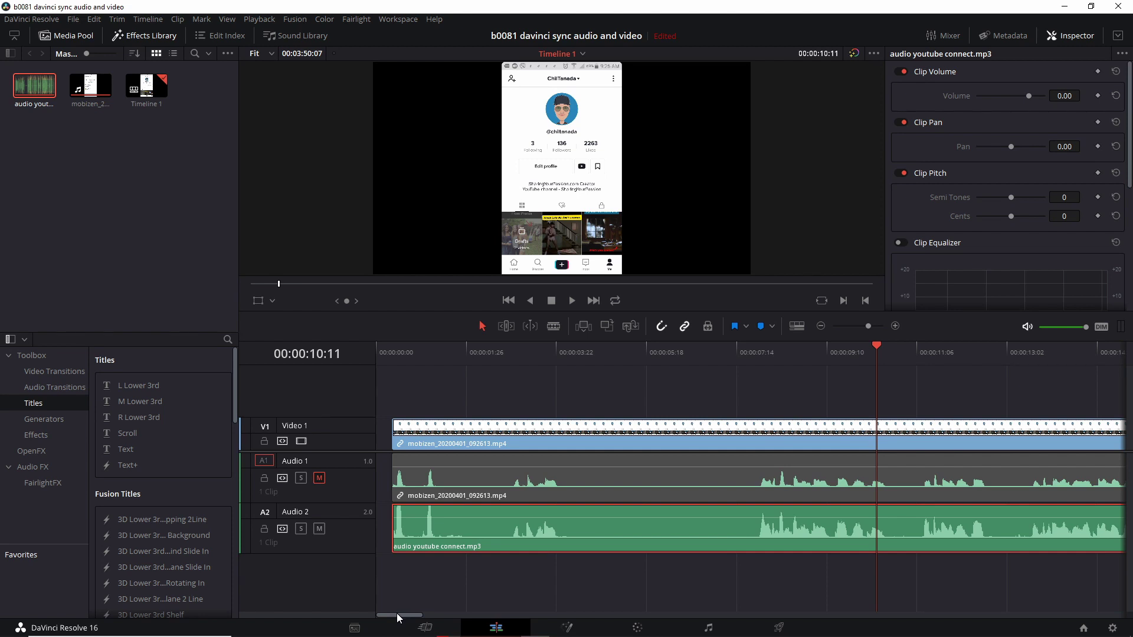
{"action": "left_click_drag", "start_coordinate": [397, 617], "coordinate": [767, 614]}
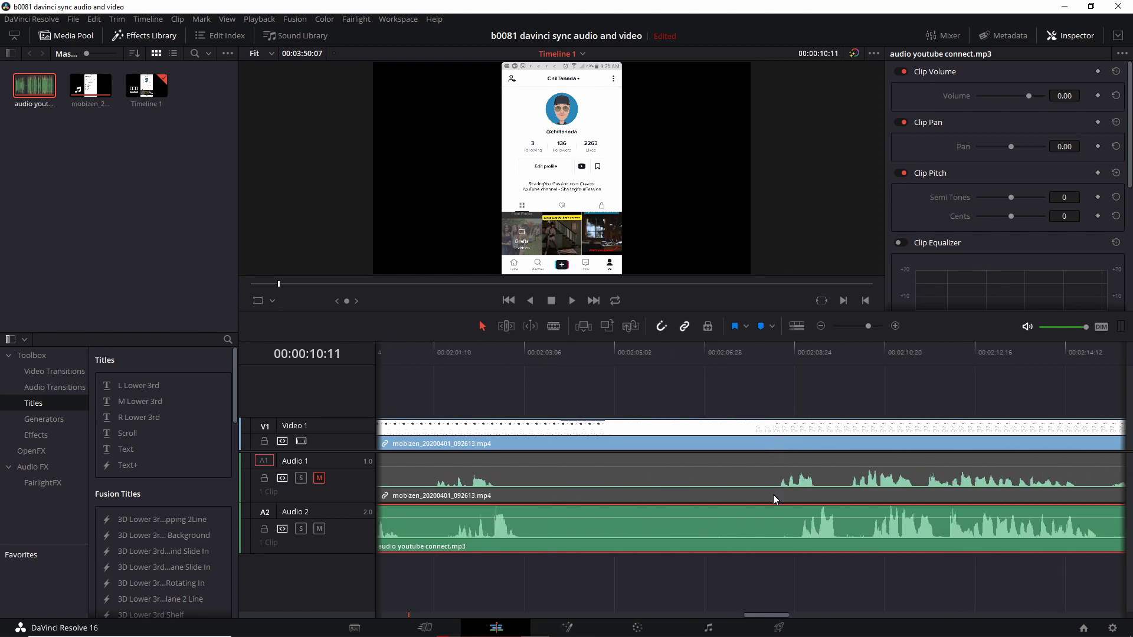
Scroll the timeline and place the playhead at about 00:03:20.
{"action": "left_click_drag", "start_coordinate": [766, 614], "coordinate": [991, 613]}
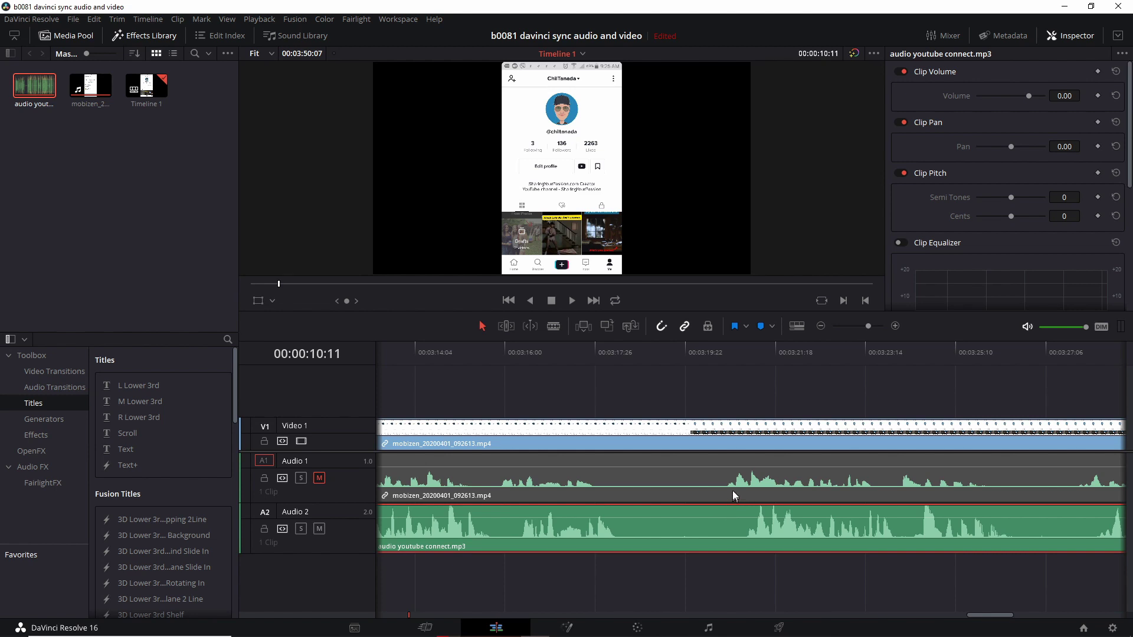
{"action": "left_click", "coordinate": [720, 349]}
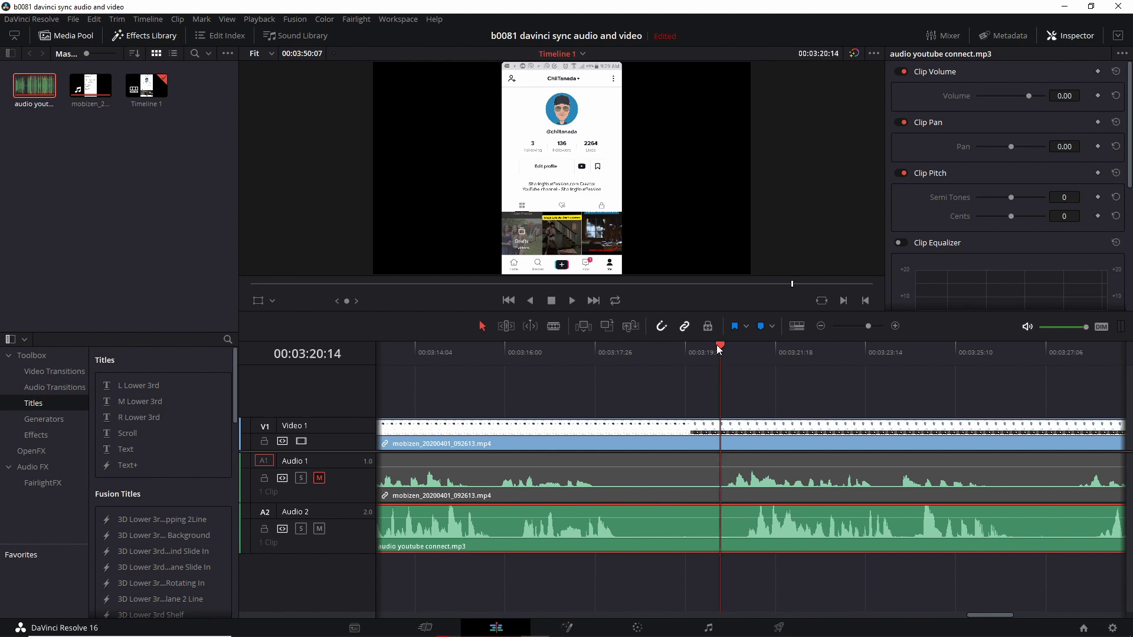
Split youtube connect.mp3 and the phone video and audio at about 00:03:20.
{"action": "left_click", "coordinate": [717, 347]}
{"action": "left_click_drag", "start_coordinate": [717, 347], "coordinate": [727, 352]}
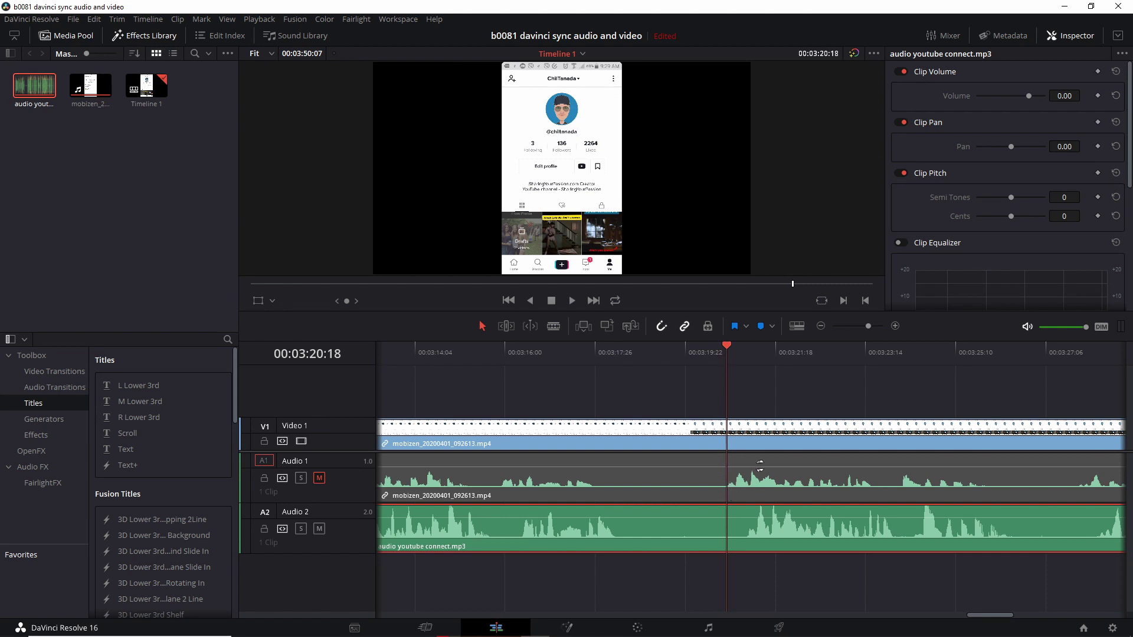
{"action": "key", "text": "ctrl+b"}
{"action": "left_click", "coordinate": [730, 466]}
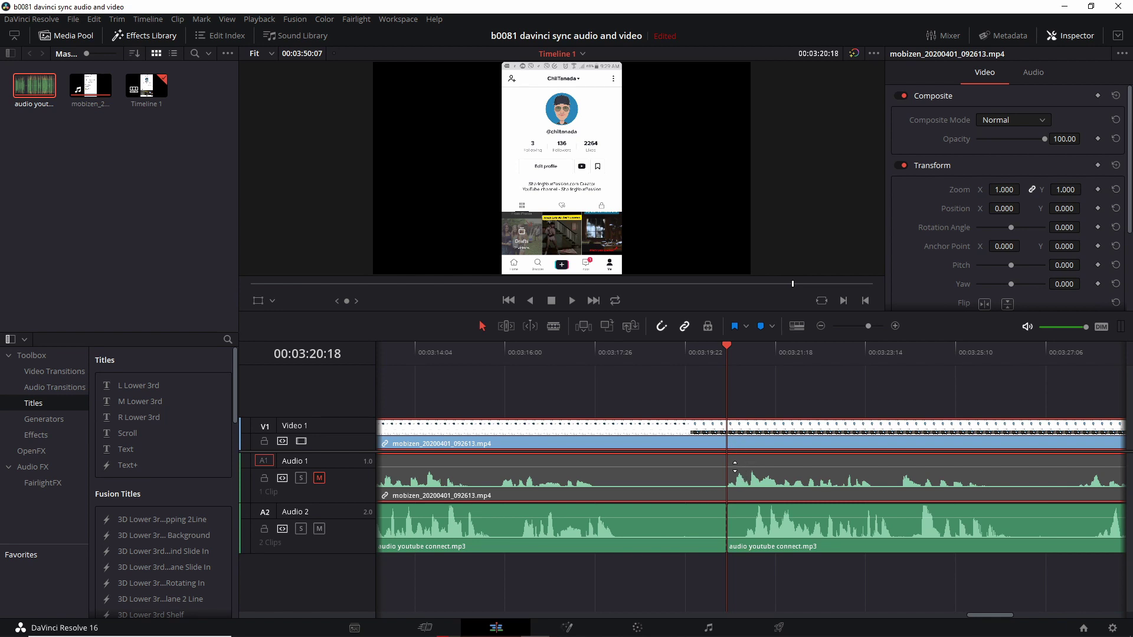
{"action": "key", "text": "ctrl+b"}
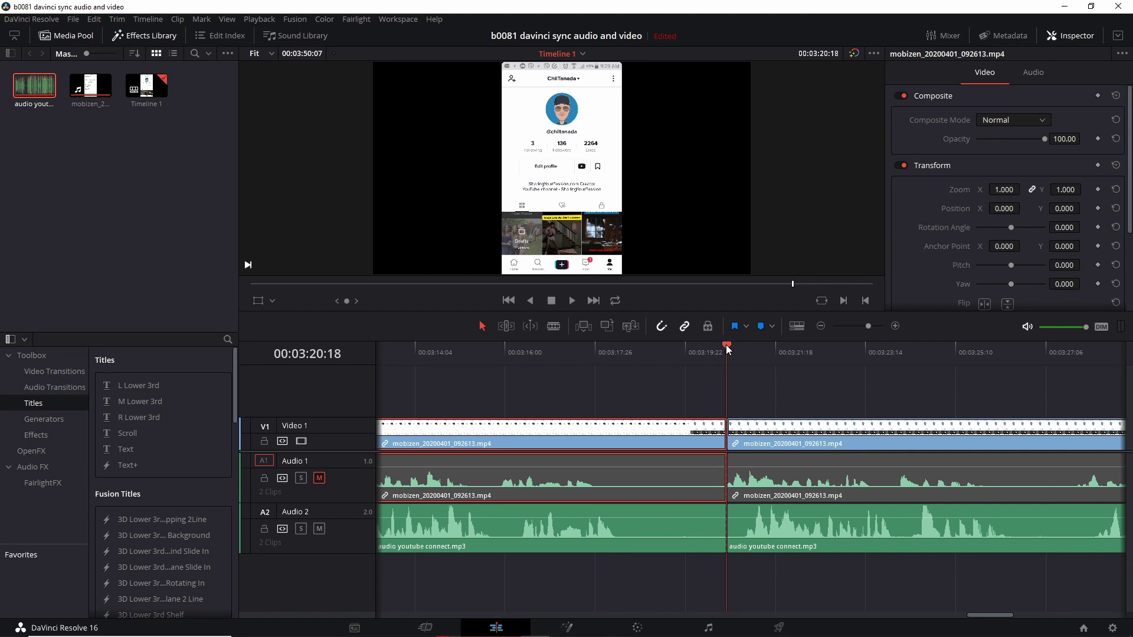
Cut the audio ten frames later, delete the sliver, and slide the later piece left.
{"action": "left_click_drag", "start_coordinate": [735, 348], "coordinate": [744, 351]}
{"action": "left_click", "coordinate": [745, 525]}
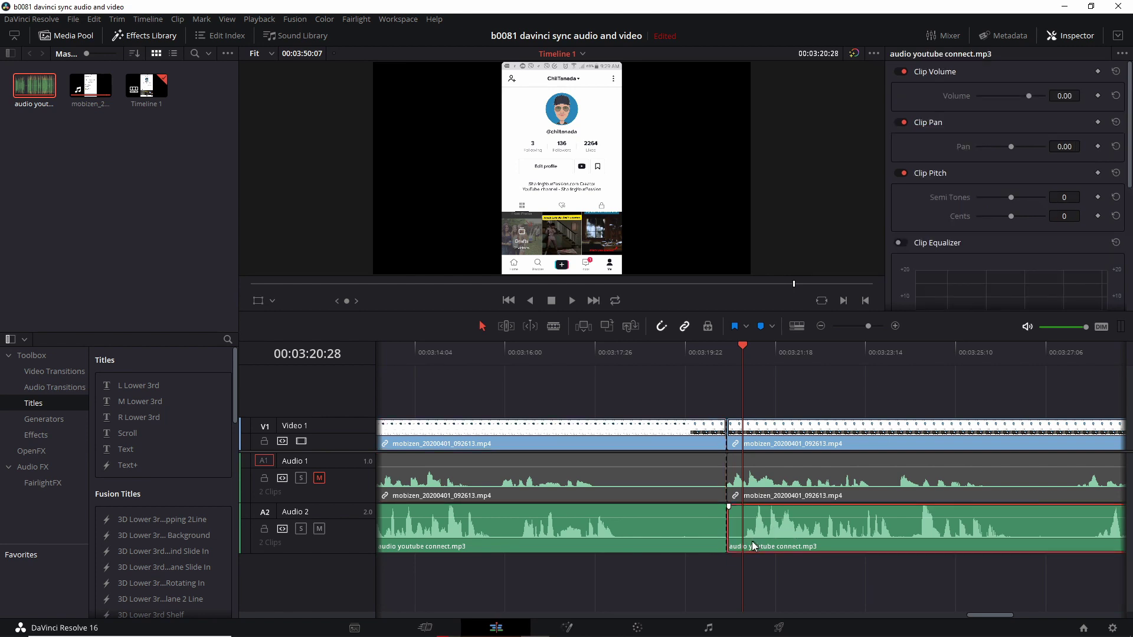
{"action": "key", "text": "ctrl+b"}
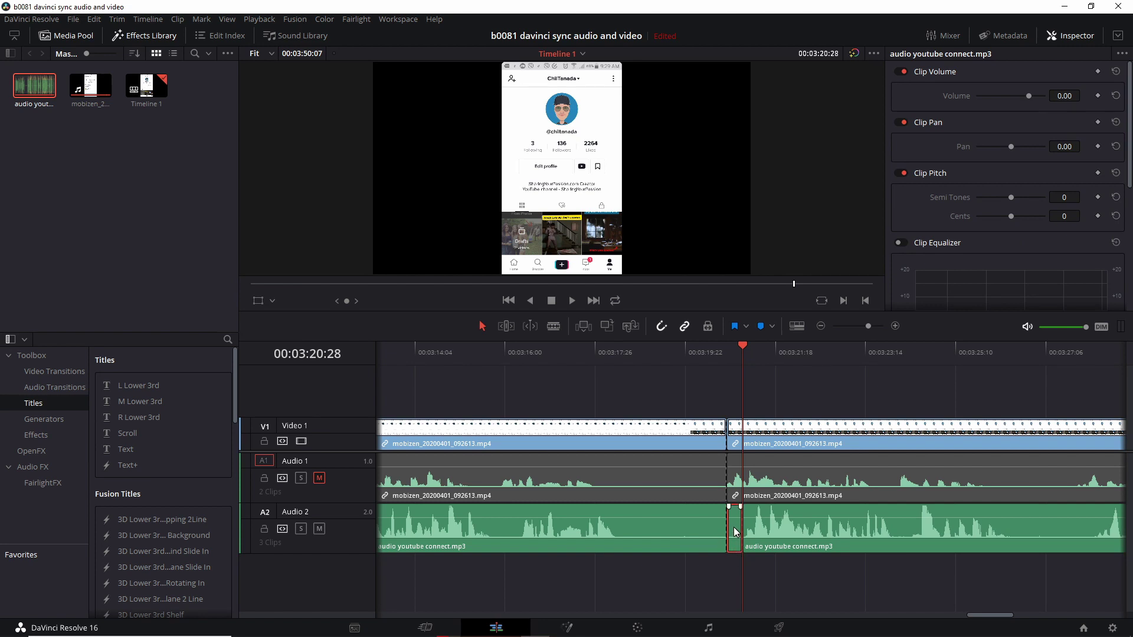
{"action": "key", "text": "BackSpace"}
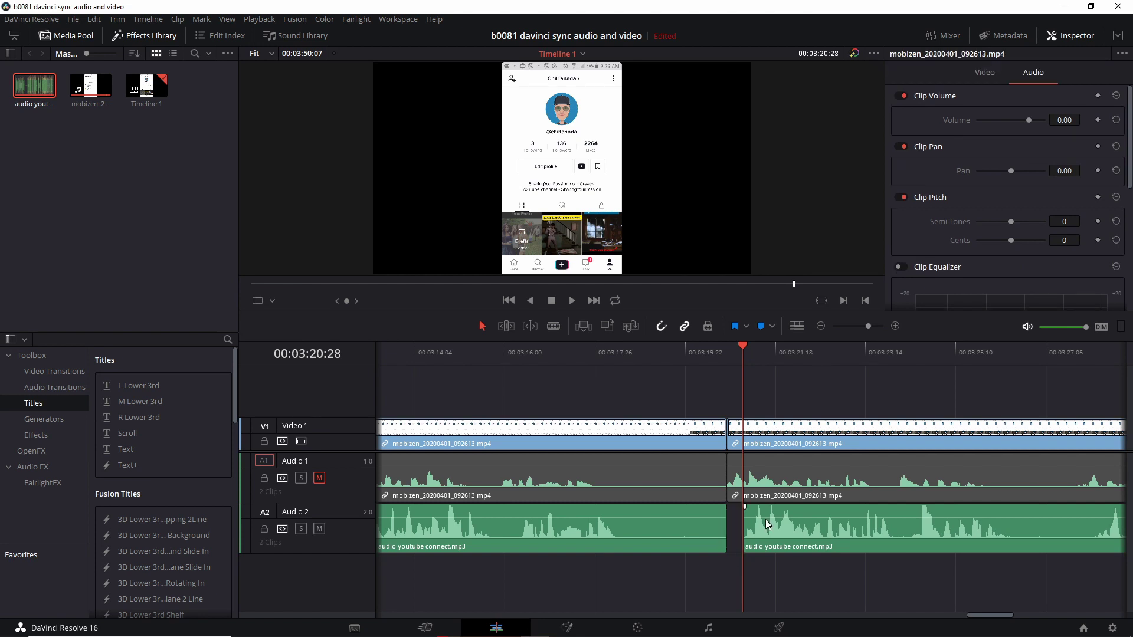
{"action": "left_click_drag", "start_coordinate": [768, 526], "coordinate": [759, 530]}
{"action": "left_click", "coordinate": [721, 357]}
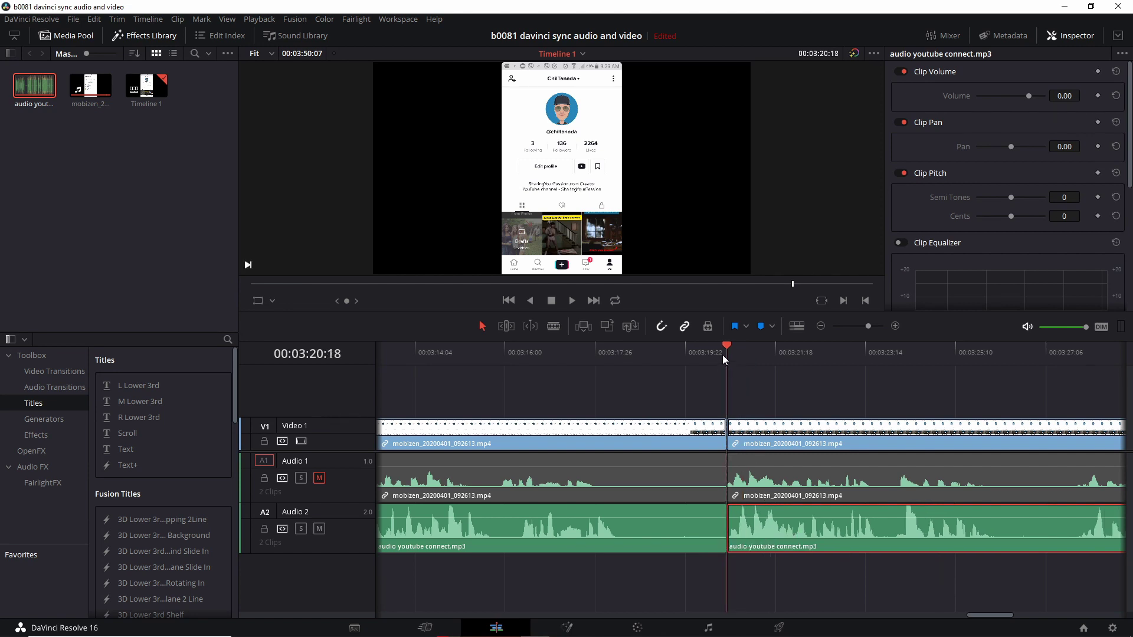
{"action": "key", "text": "space"}
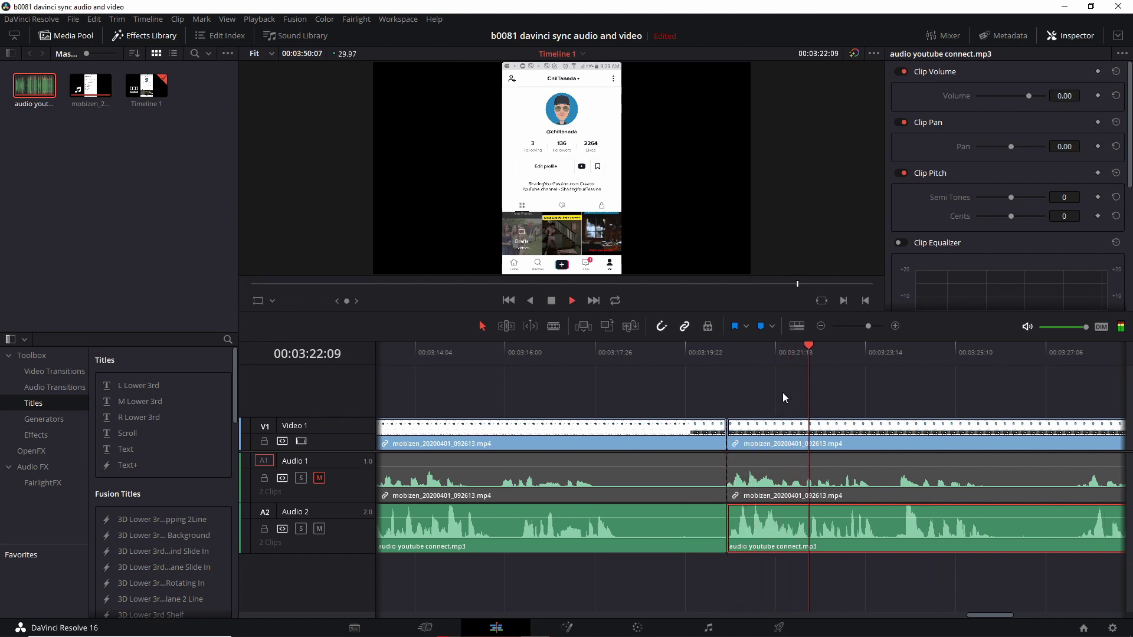
{"action": "key", "text": "space"}
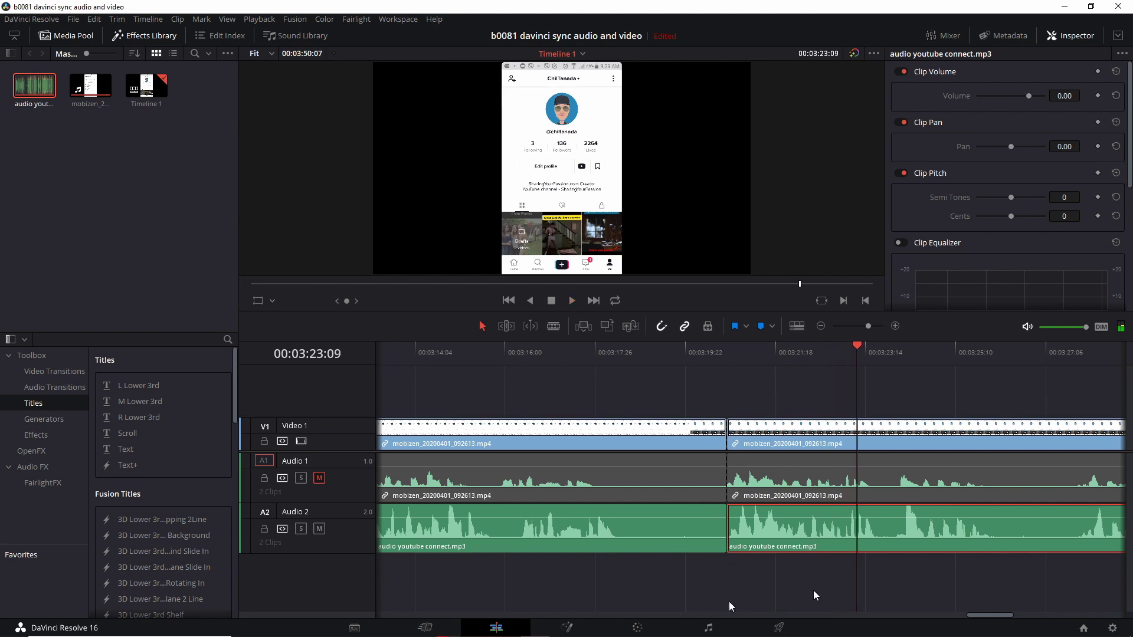
{"action": "left_click_drag", "start_coordinate": [990, 616], "coordinate": [735, 614]}
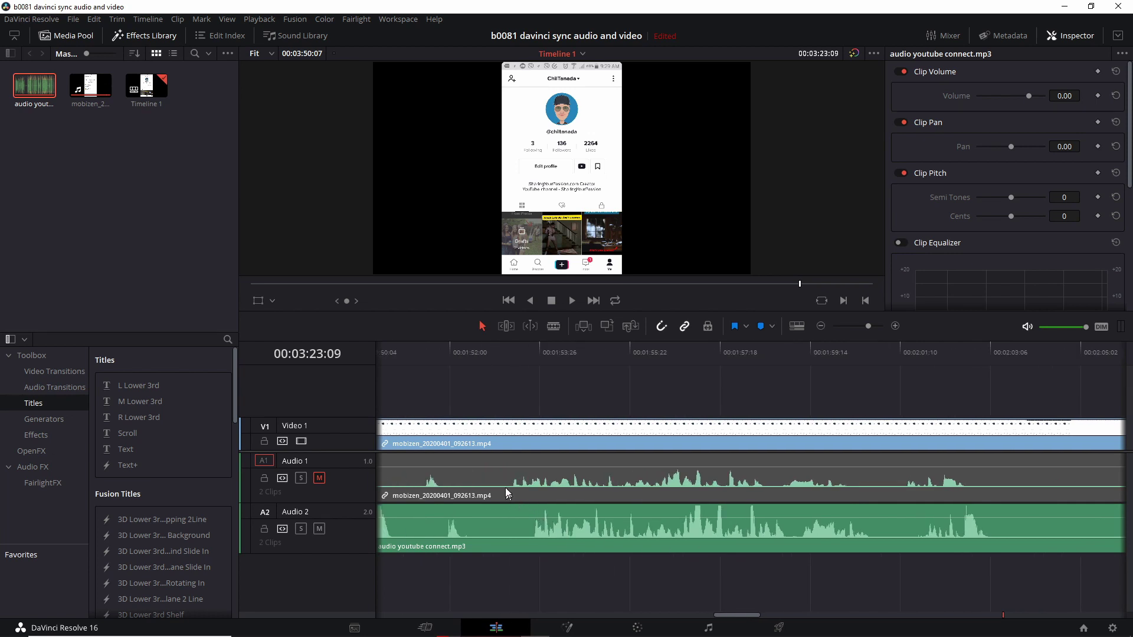
{"action": "scroll", "coordinate": [766, 514], "scroll_direction": "down", "scroll_amount": 5}
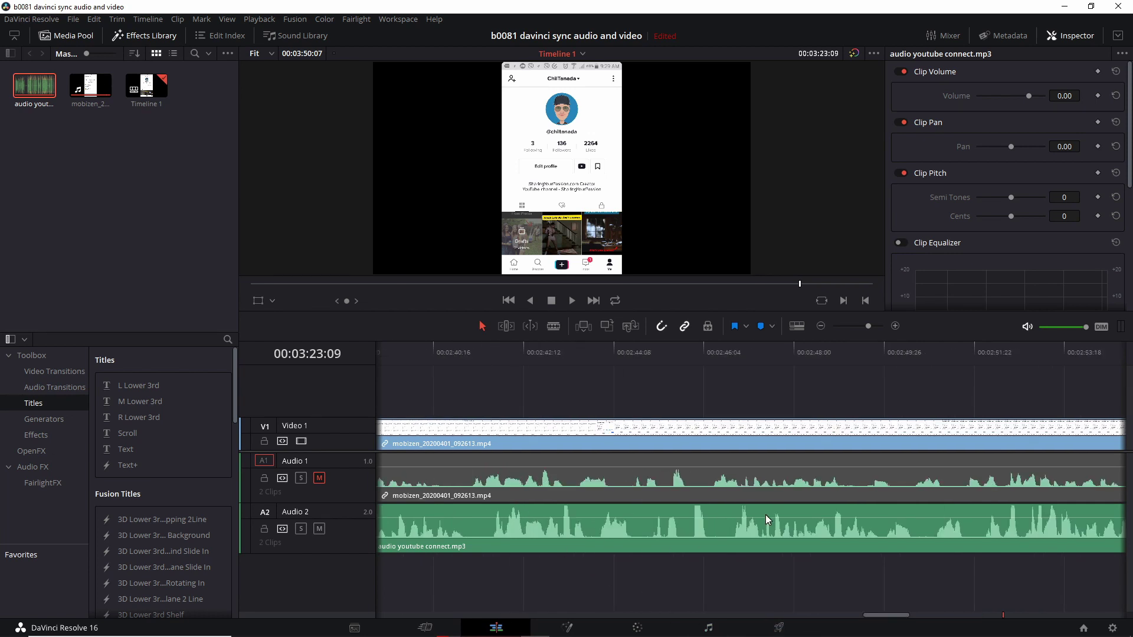